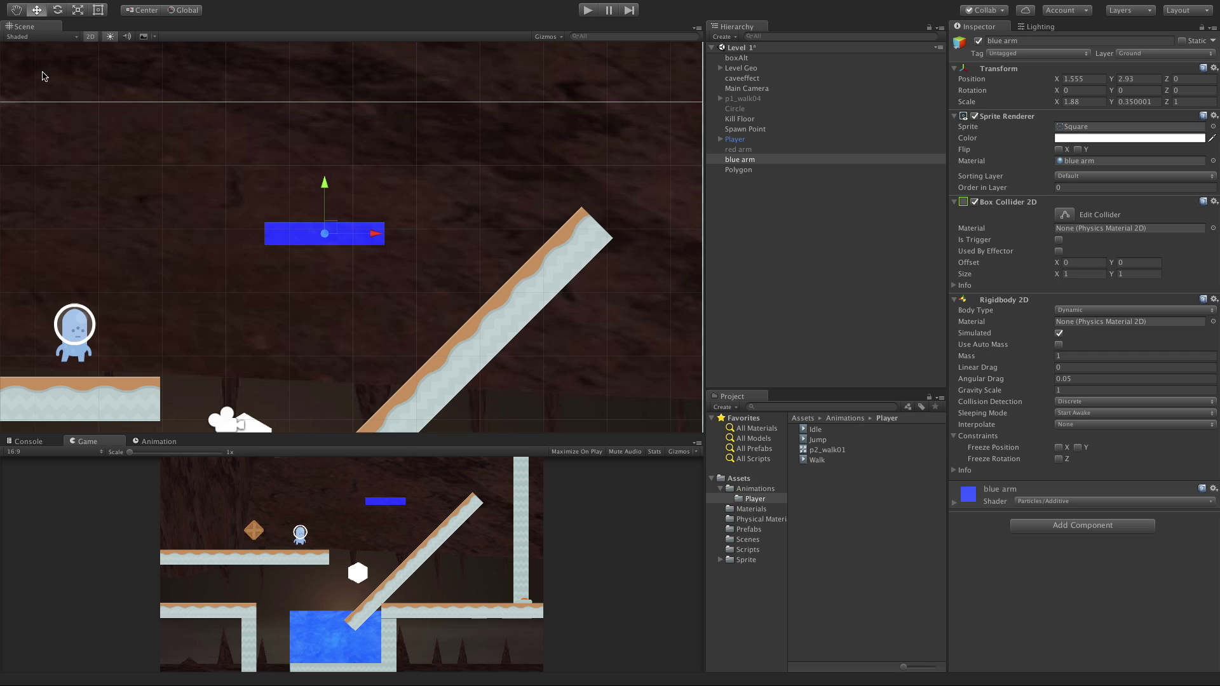
# Add a Friction Joint 2D component to the blue arm by searching 'fric'
pyautogui.click(1118, 527)
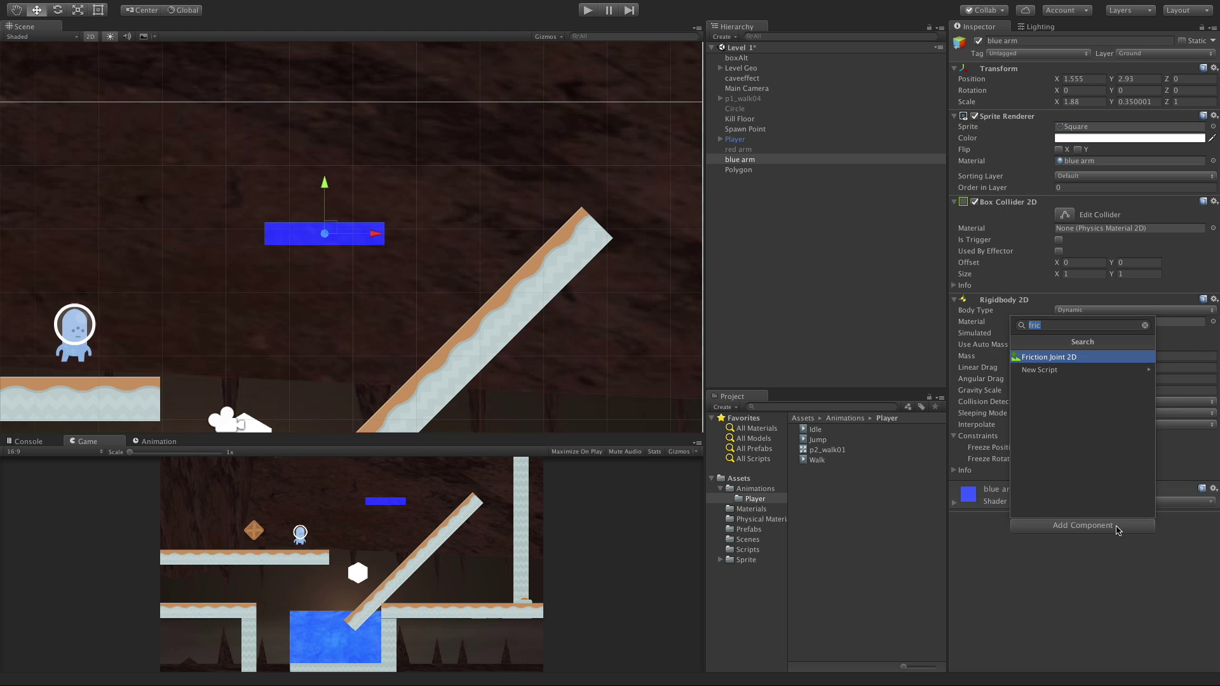
pyautogui.click(1064, 359)
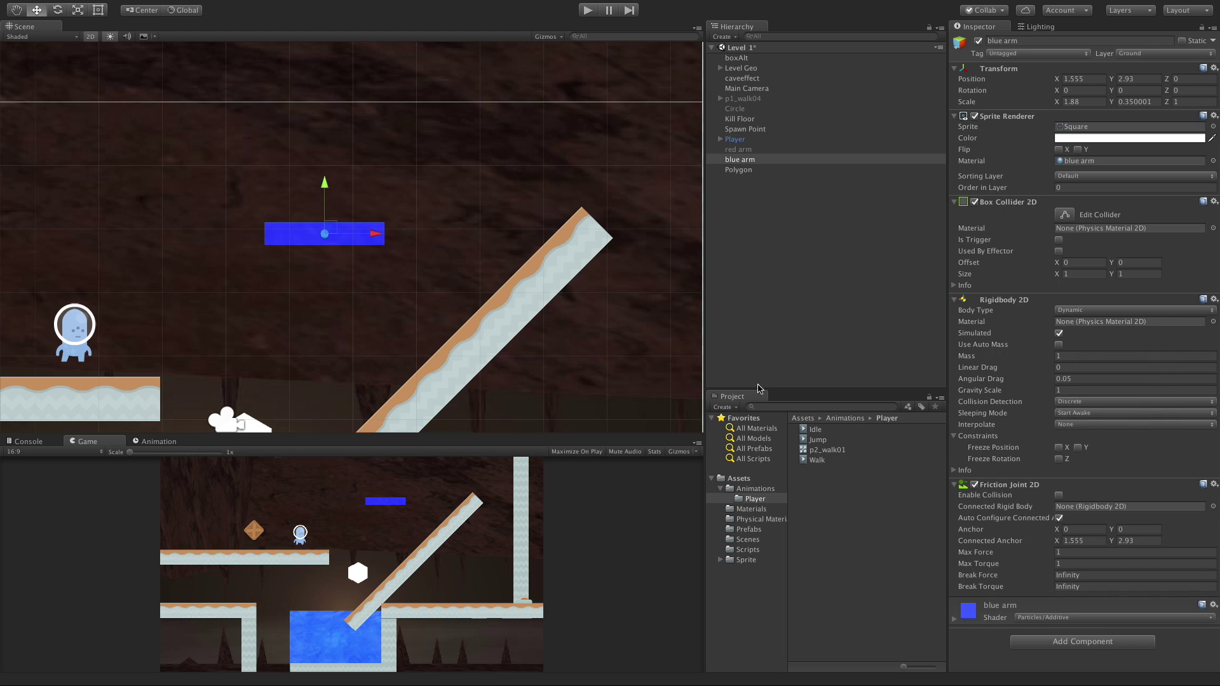
# Play-test the blue arm with its new friction joint, then stop the game
pyautogui.scroll(-3, 414, 364)
pyautogui.hscroll(-3, 402, 348)
pyautogui.click(588, 11)
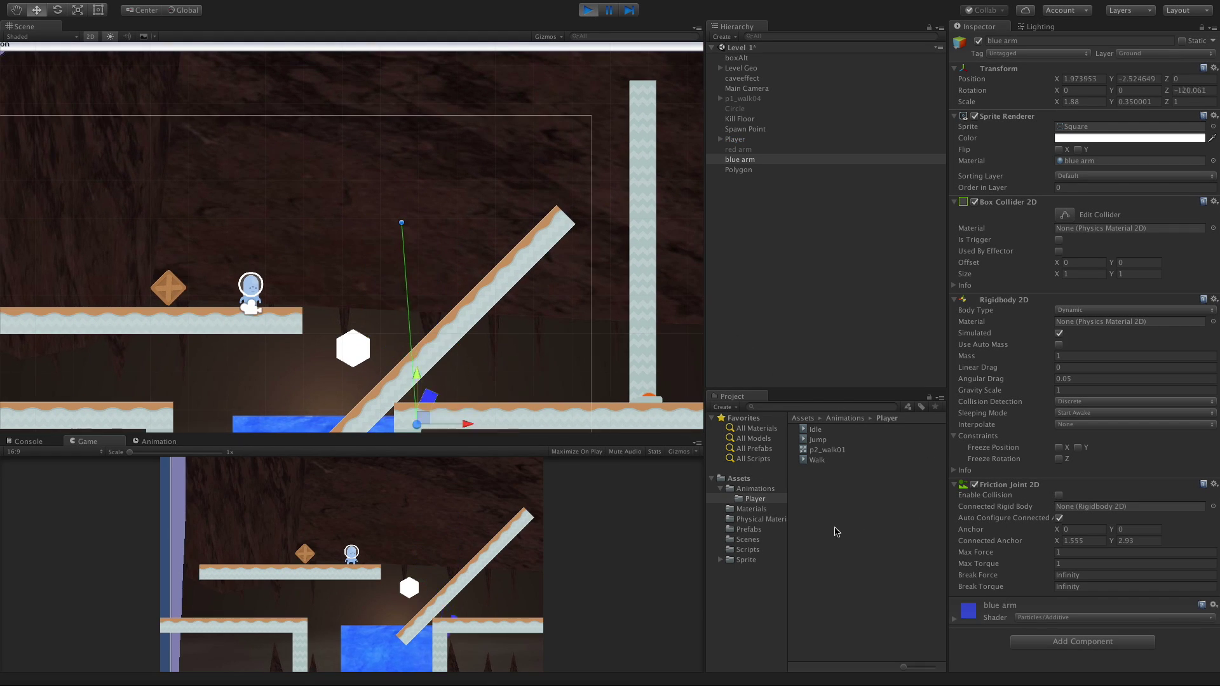
pyautogui.scroll(-5, 489, 245)
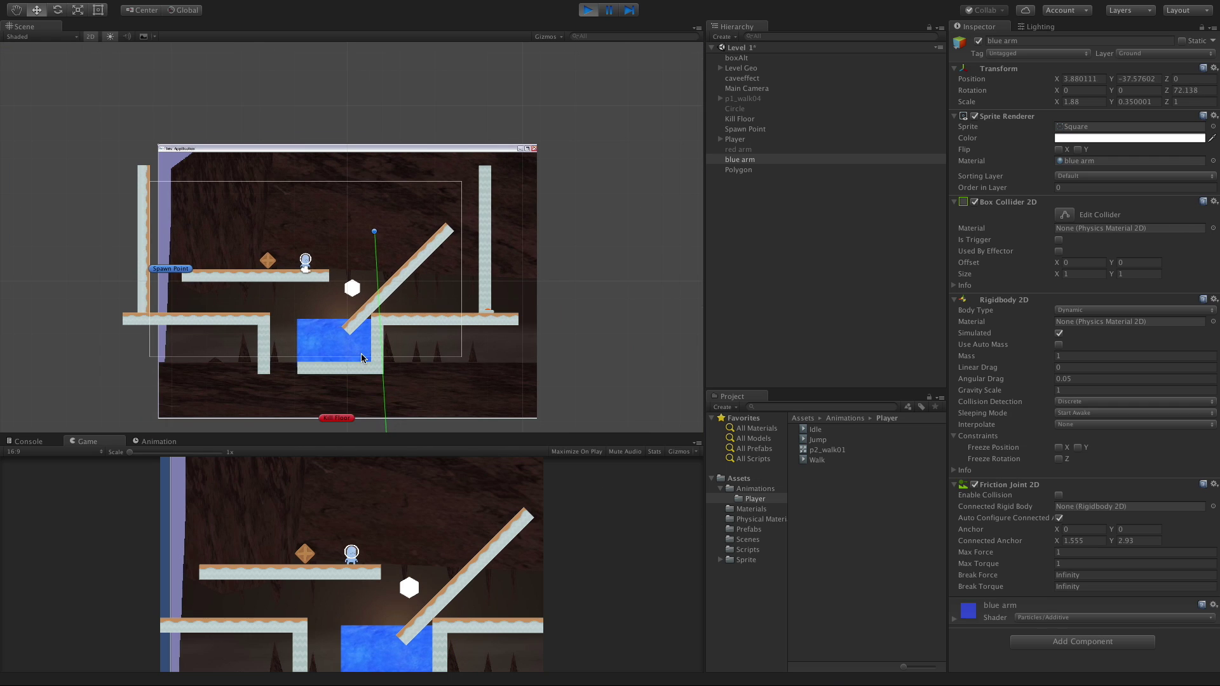
pyautogui.scroll(3, 363, 303)
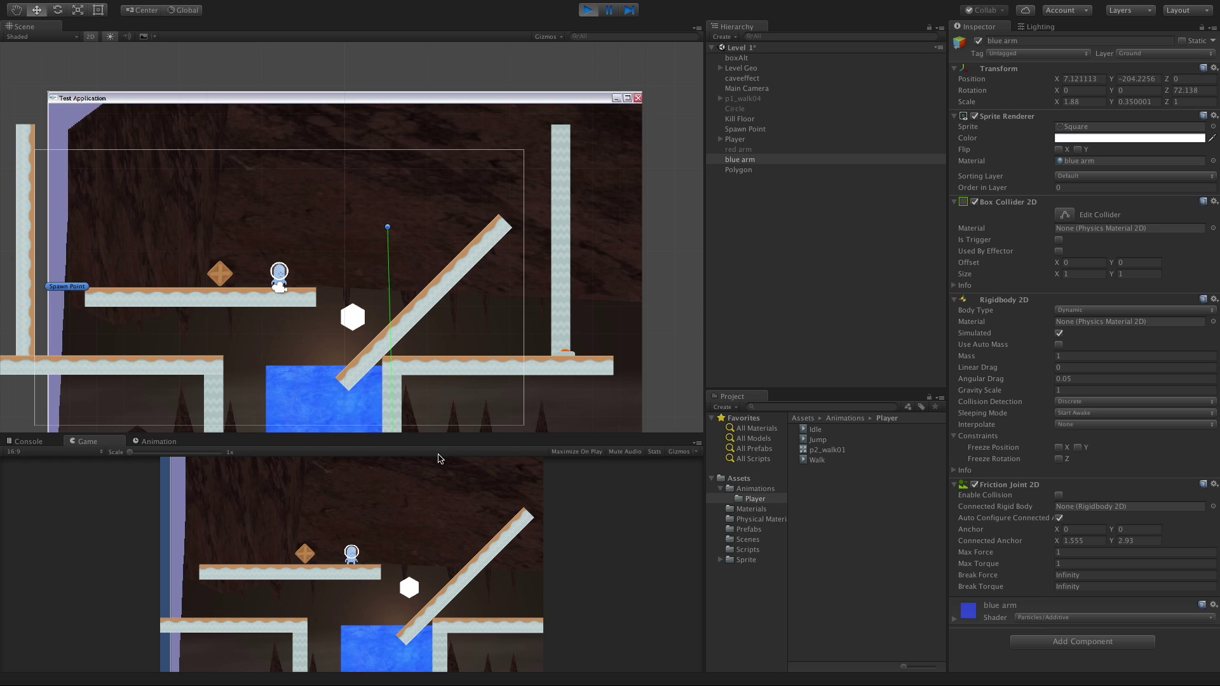
pyautogui.scroll(-1, 453, 353)
pyautogui.scroll(-2, 453, 352)
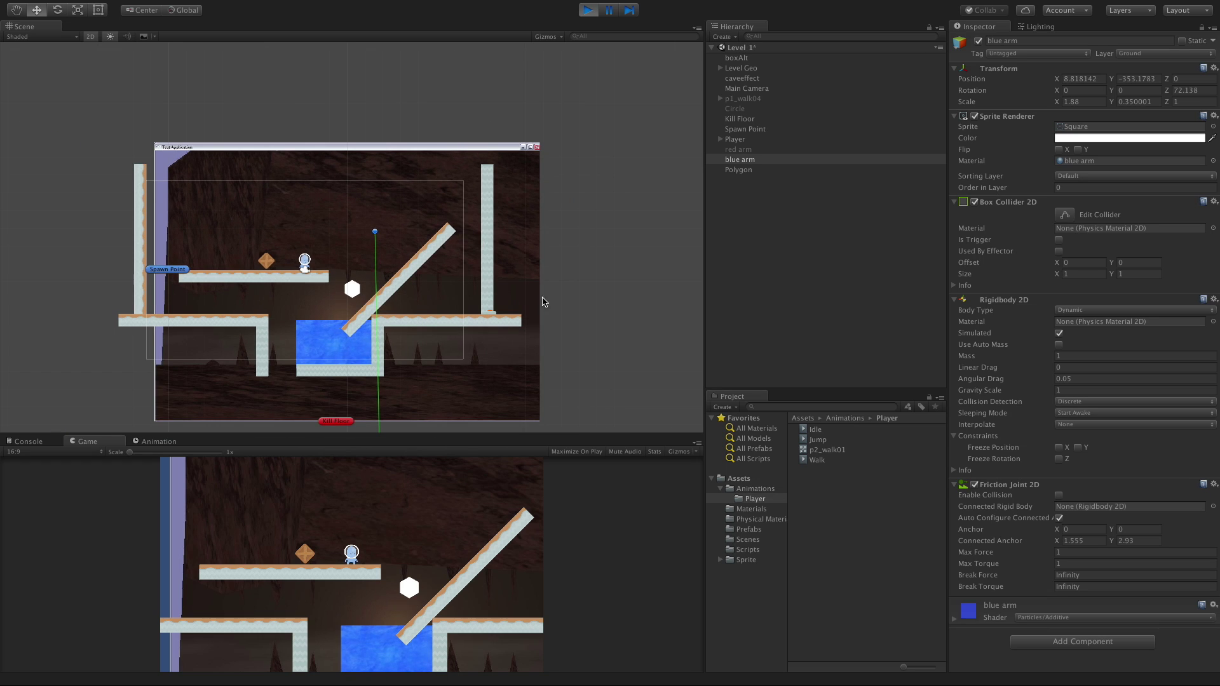
pyautogui.click(595, 13)
# Check the hexagon Polygon, reselect the blue arm, and run the game again
pyautogui.scroll(-2, 585, 120)
pyautogui.scroll(6, 523, 188)
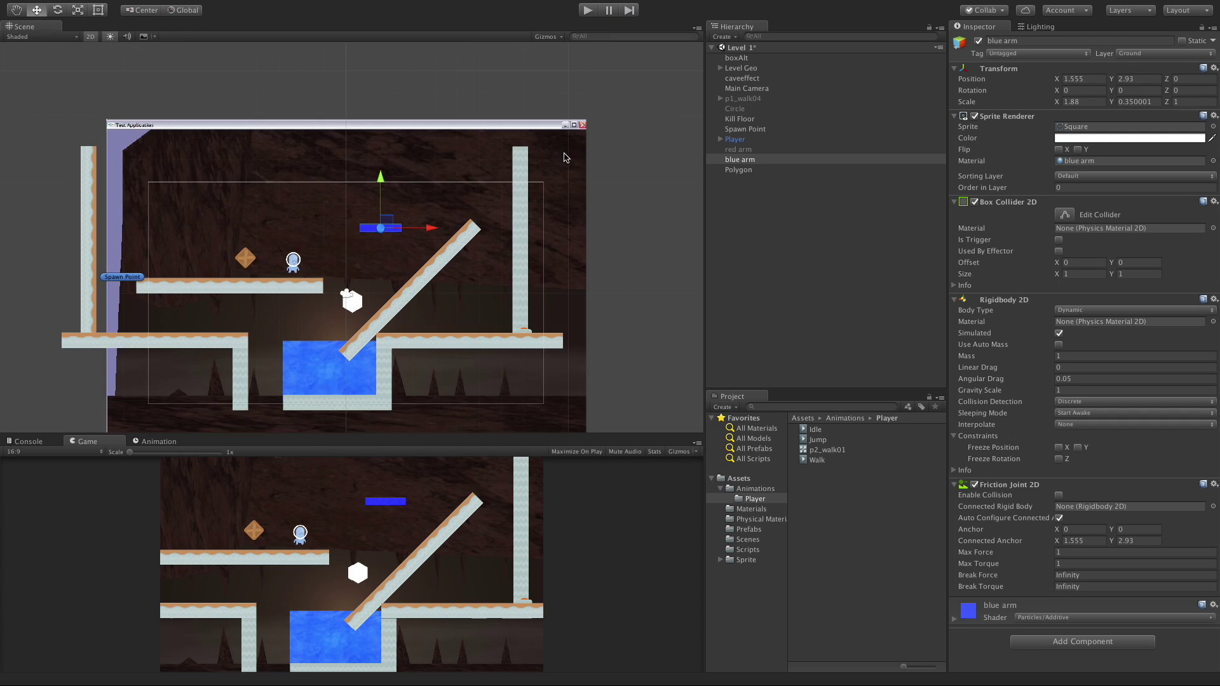
pyautogui.scroll(2, 476, 292)
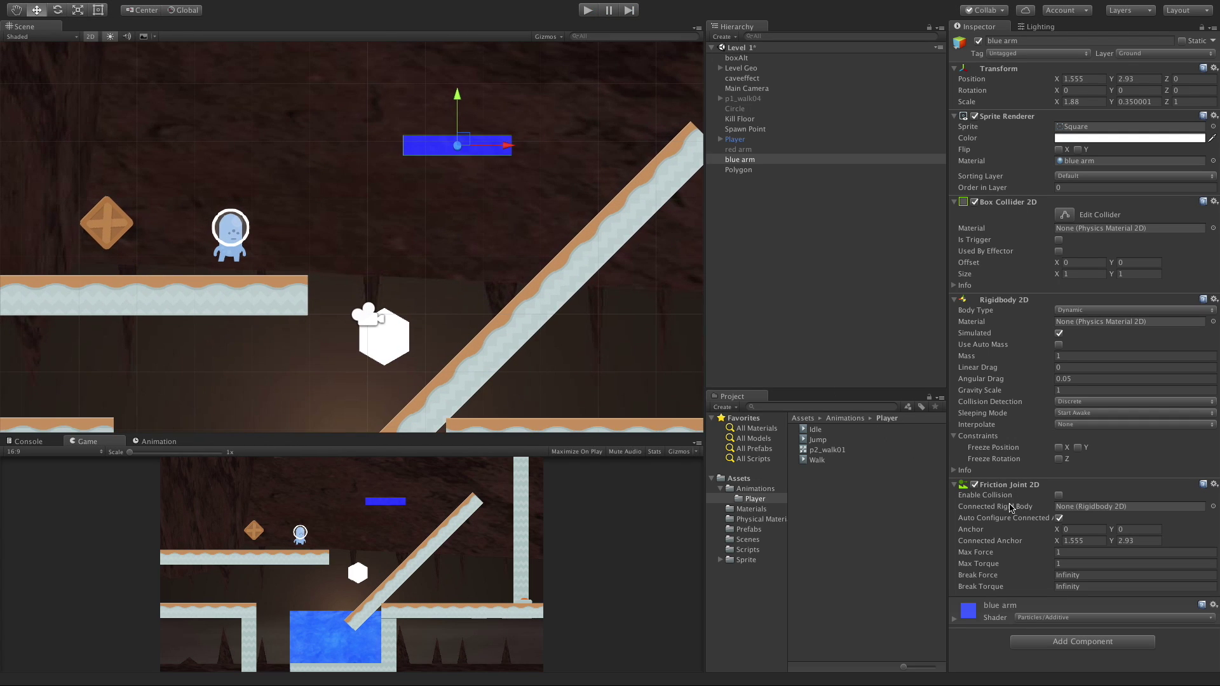
pyautogui.click(385, 341)
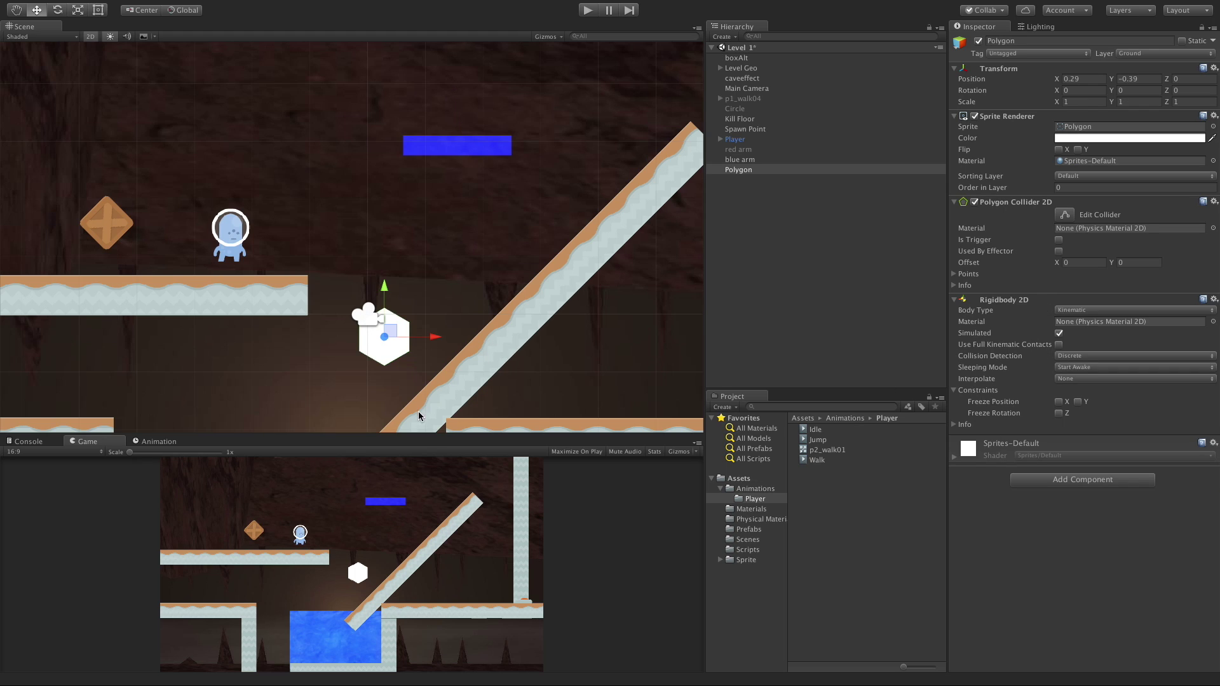
pyautogui.click(468, 152)
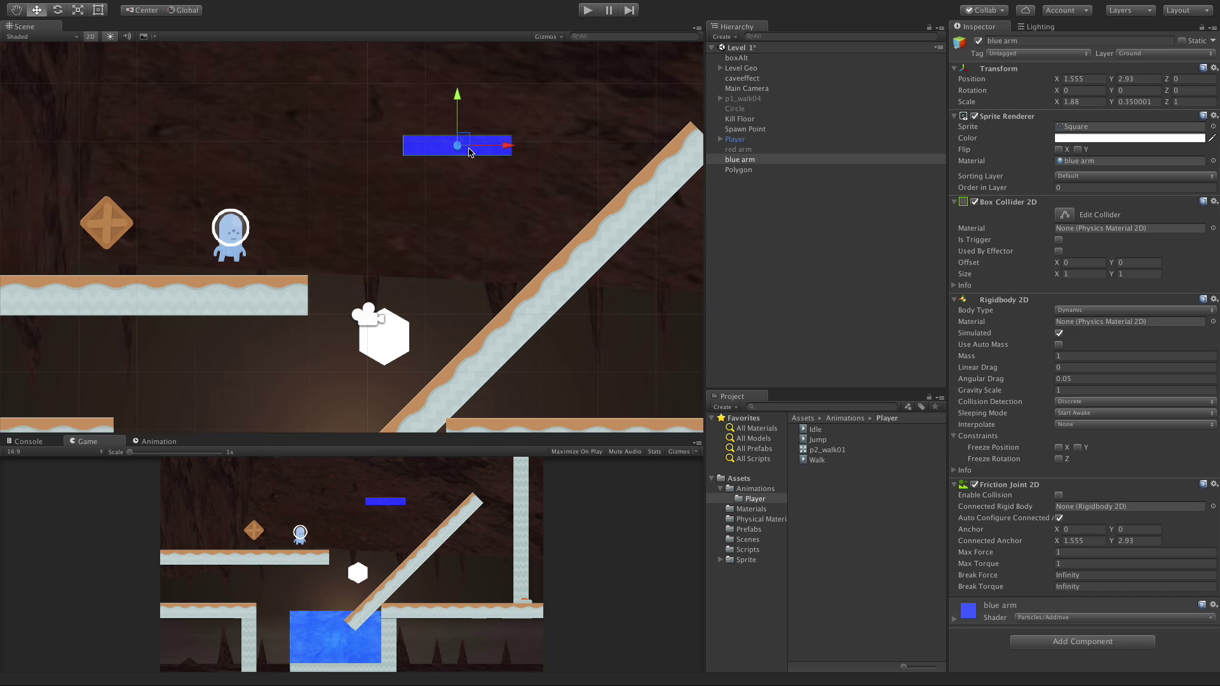
pyautogui.click(590, 9)
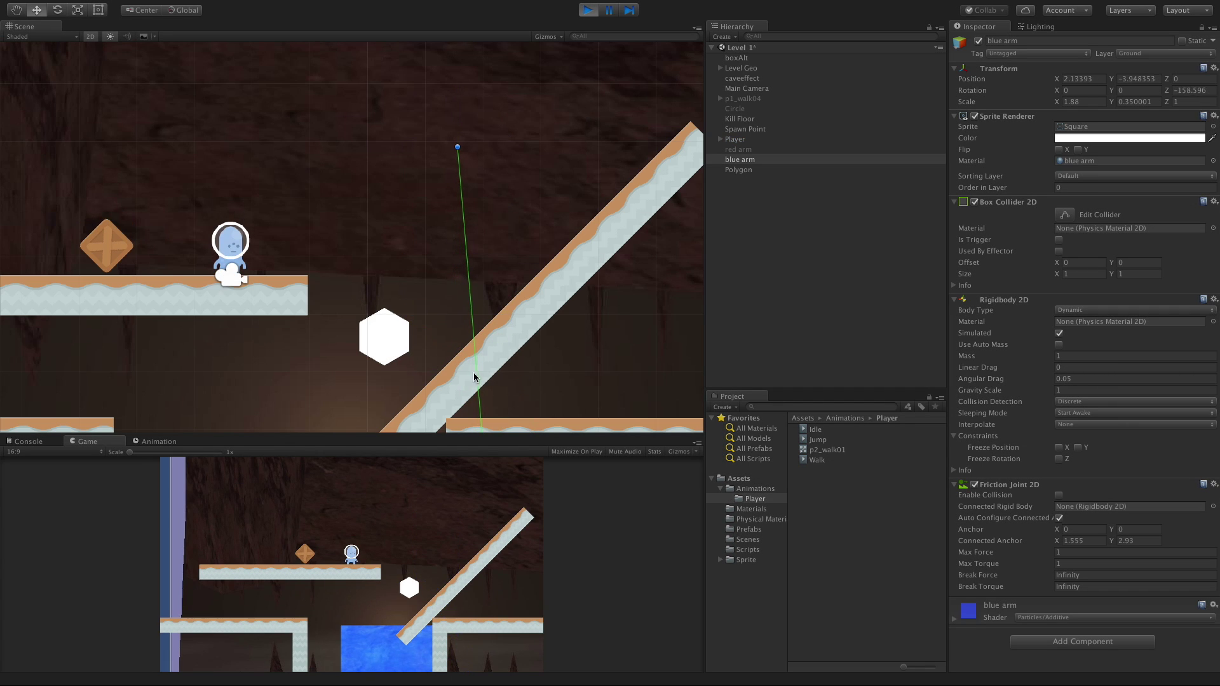
# Stop the game, tick Enable Collision on the Friction Joint 2D, and play-test it once
pyautogui.click(588, 10)
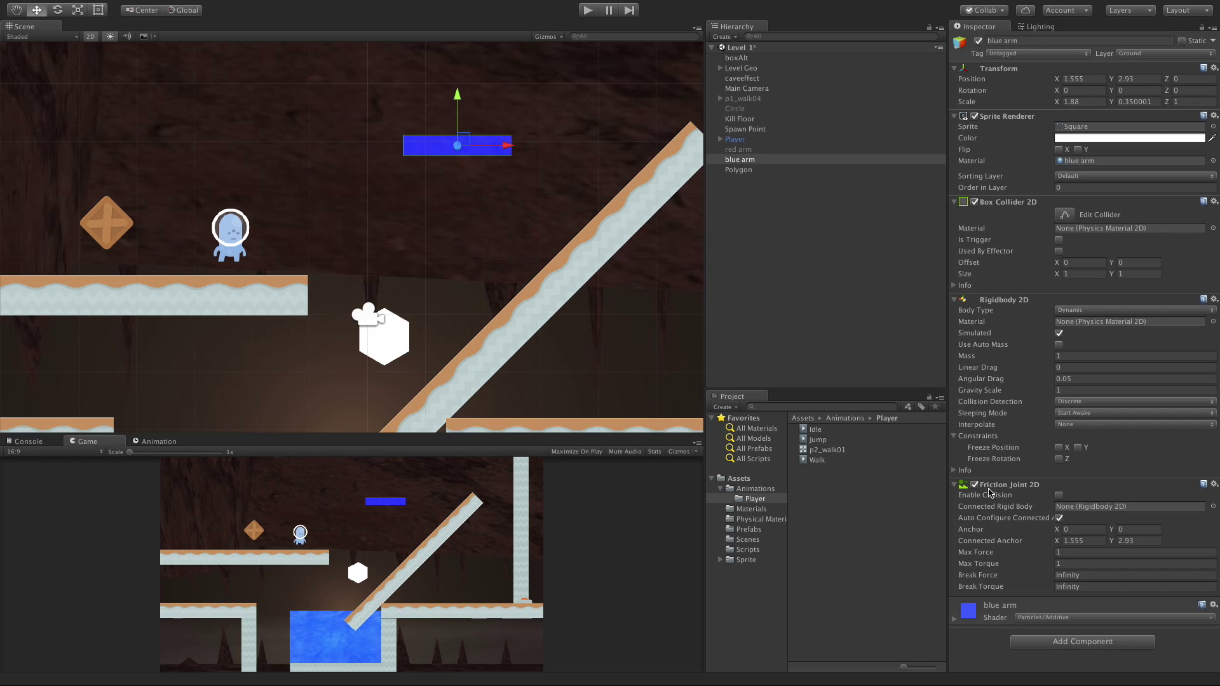
pyautogui.click(1058, 498)
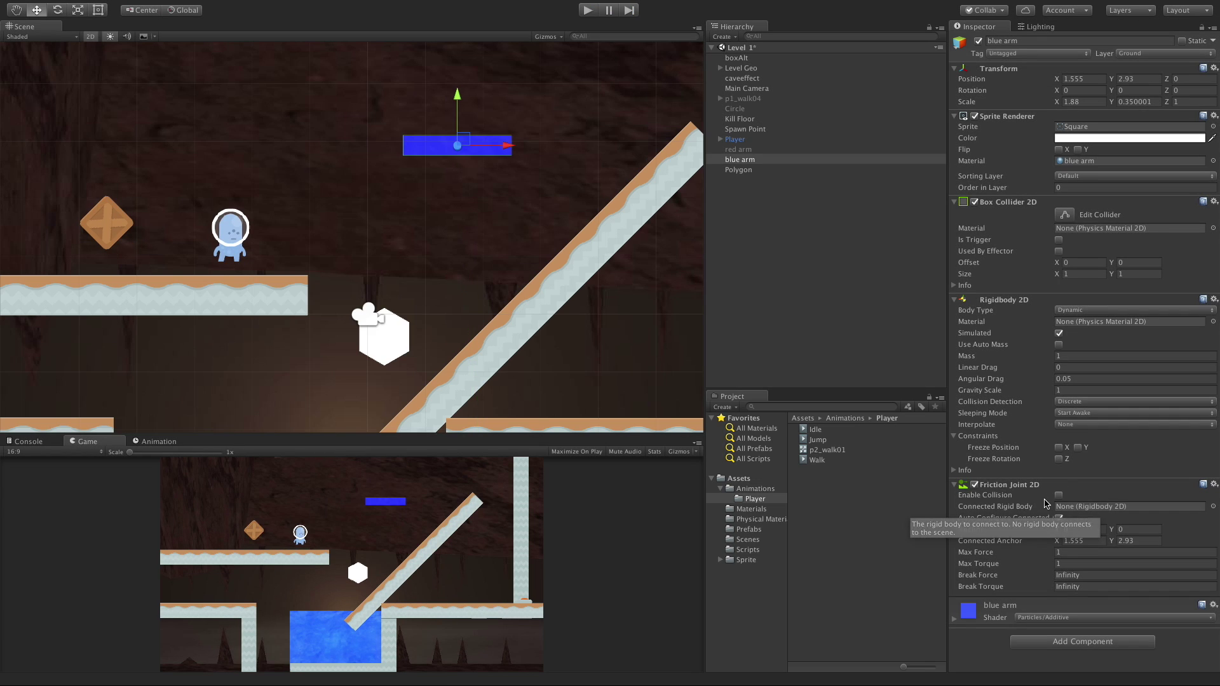
pyautogui.click(1062, 498)
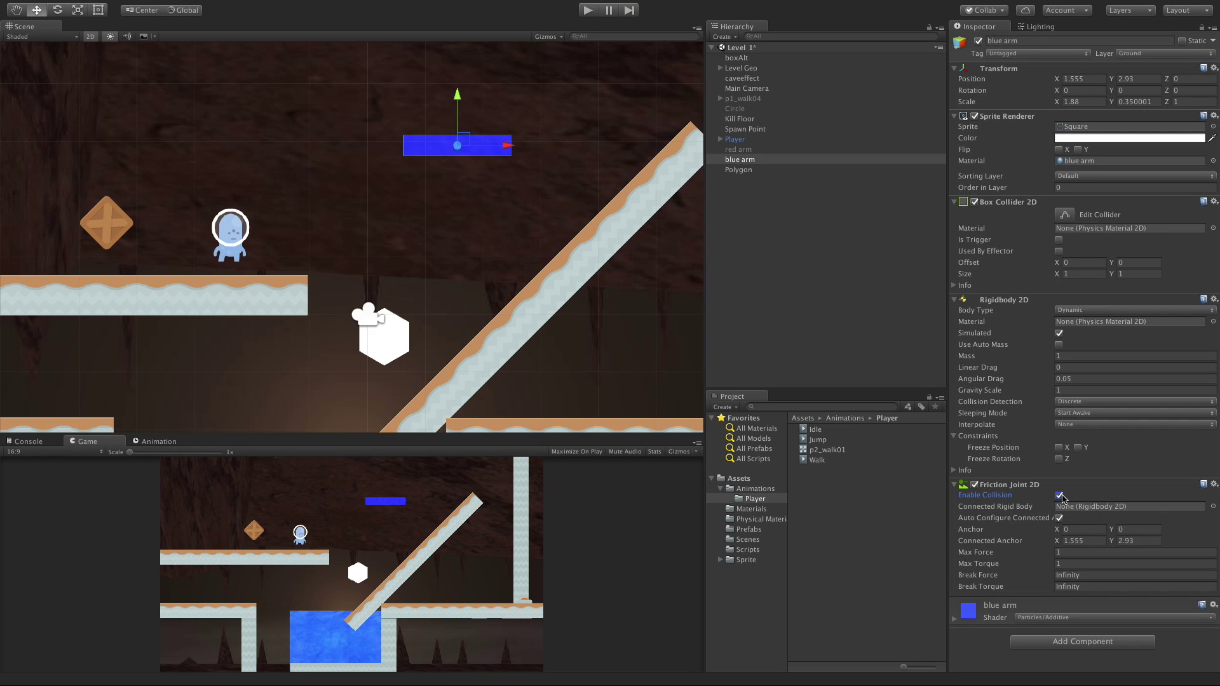
pyautogui.click(588, 10)
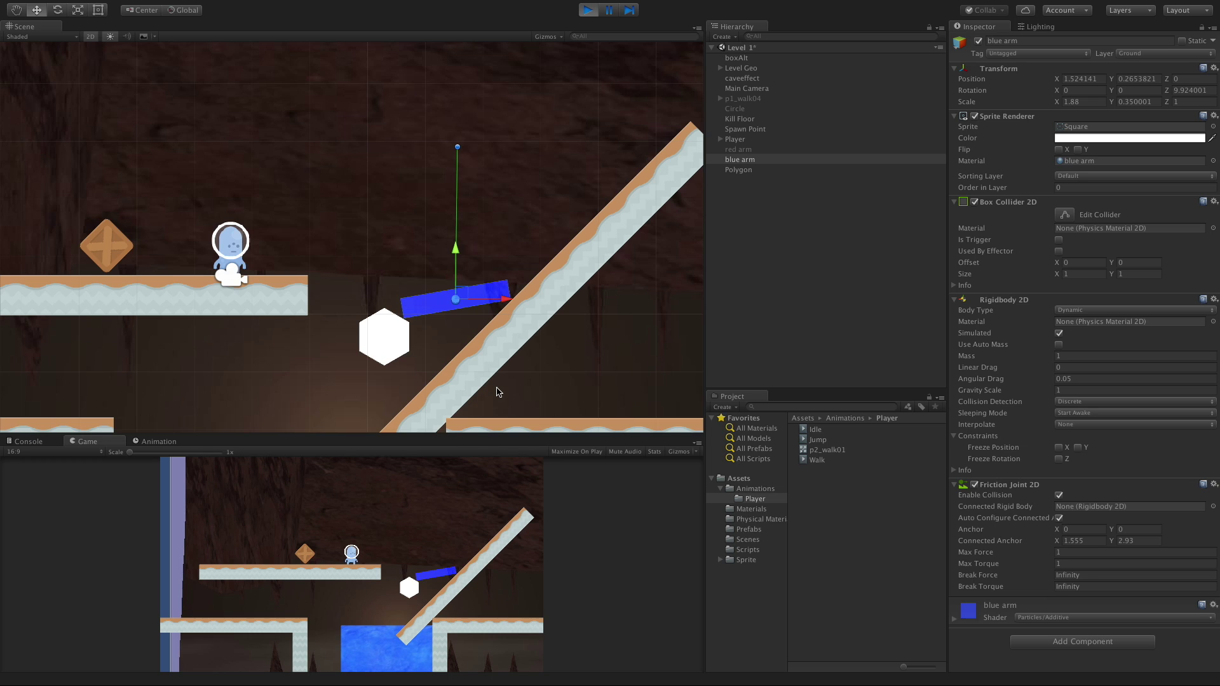
pyautogui.click(589, 10)
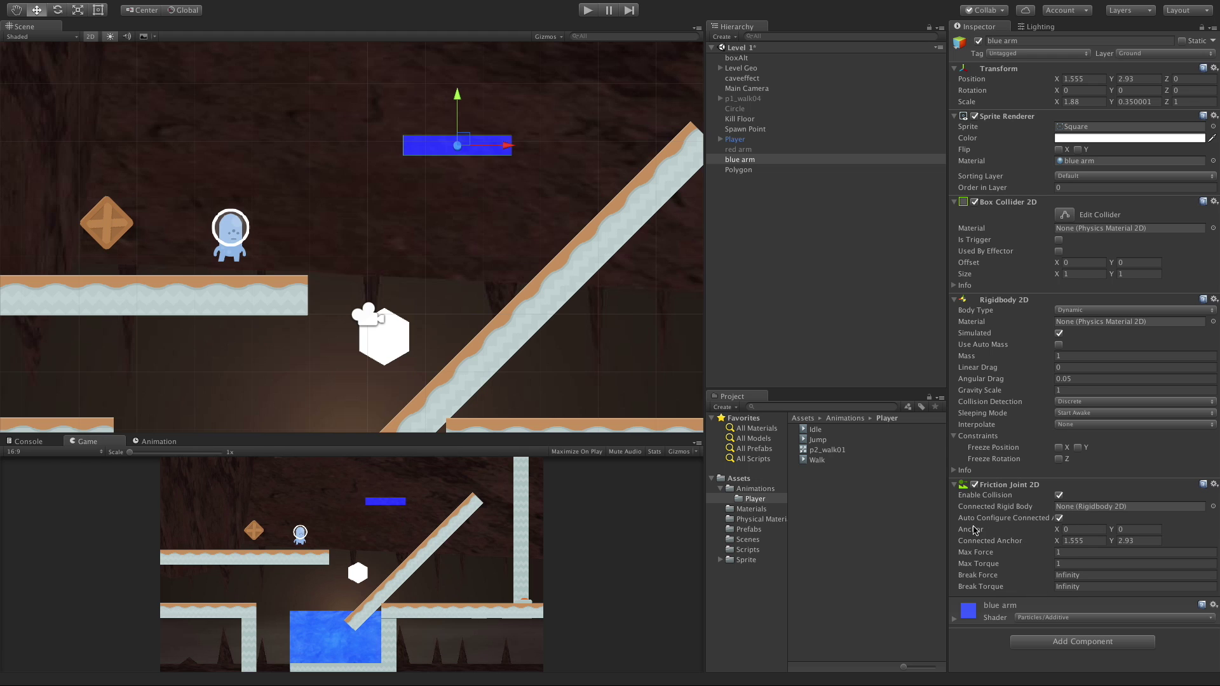
# Untick Auto Configure Connected Anchor, set Connected Anchor X to 0.31, and run the game
pyautogui.scroll(-1, 540, 150)
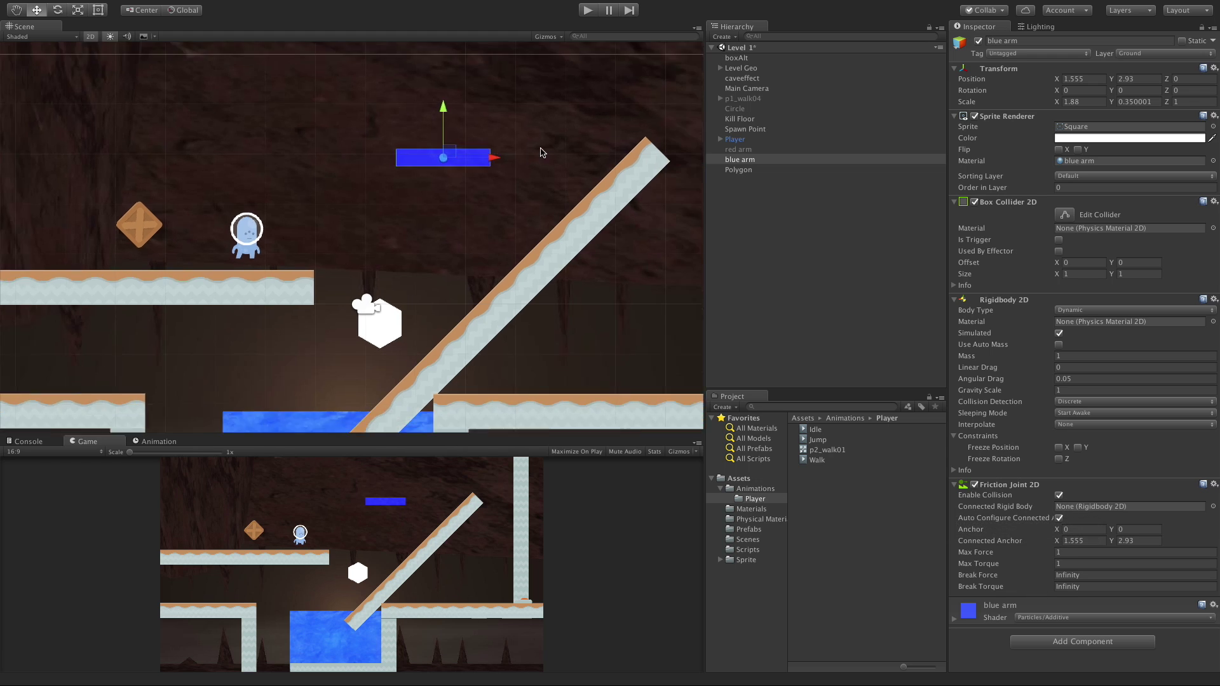
pyautogui.scroll(4, 536, 174)
pyautogui.moveTo(545, 169); pyautogui.dragTo(434, 299, button='middle')
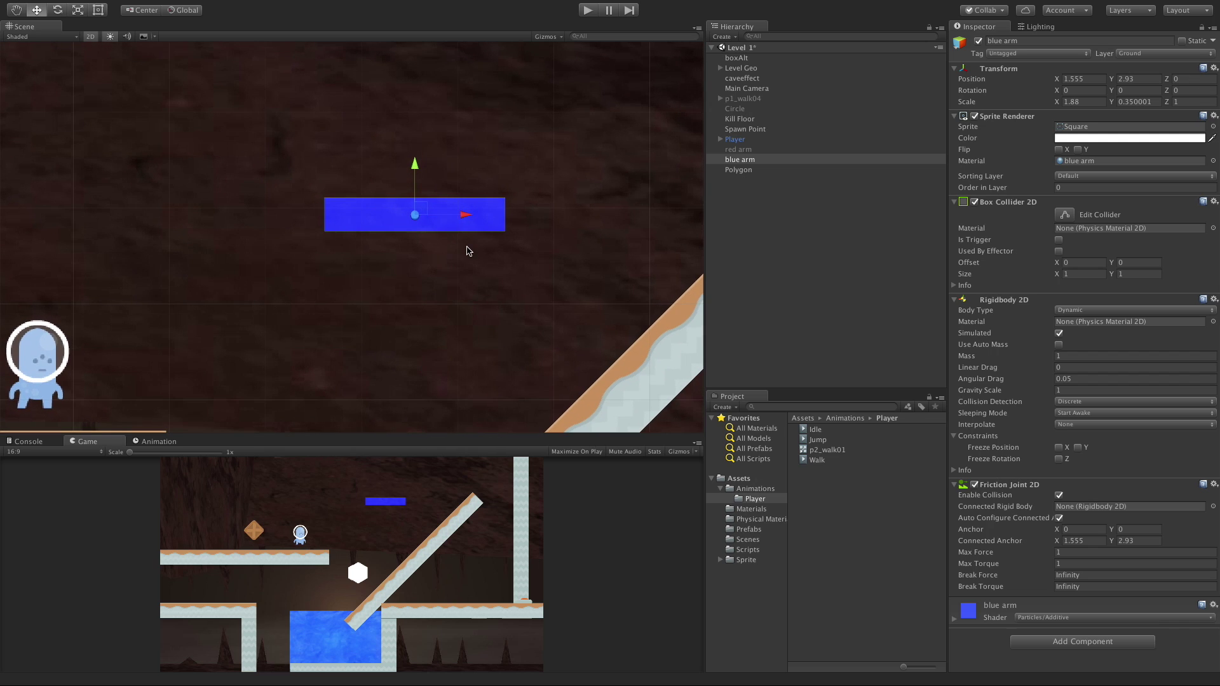
pyautogui.click(13, 11)
pyautogui.scroll(5, 418, 229)
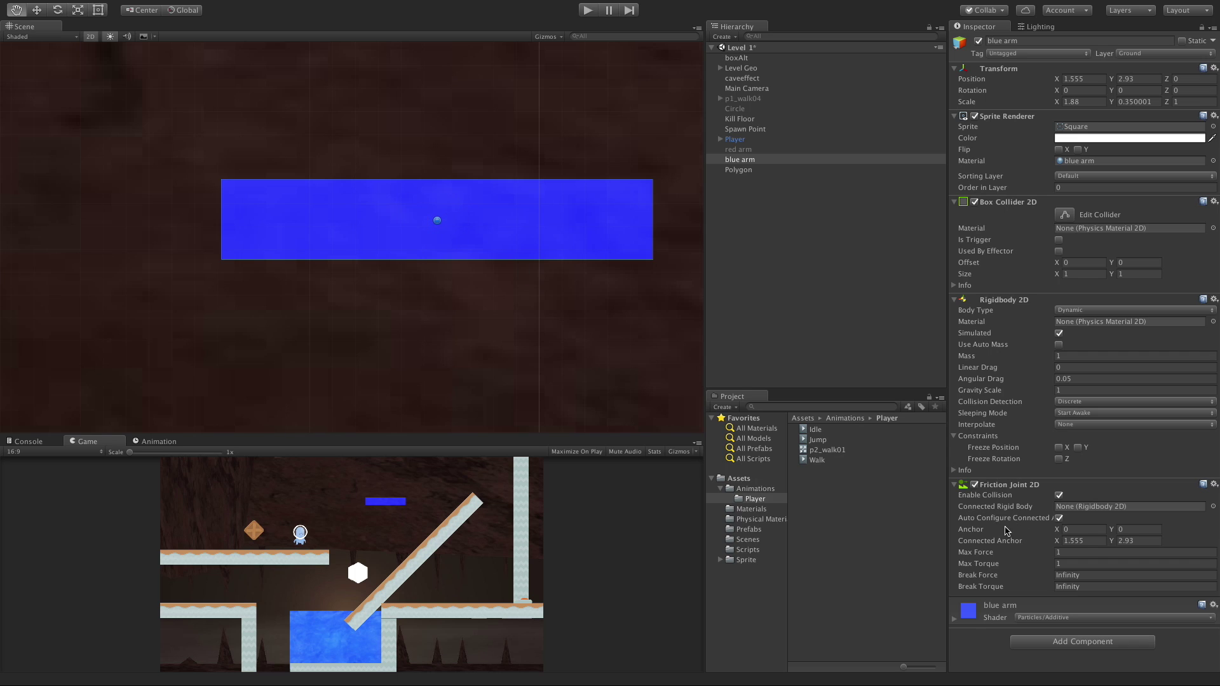
pyautogui.click(1058, 518)
pyautogui.moveTo(1057, 543); pyautogui.dragTo(1028, 544)
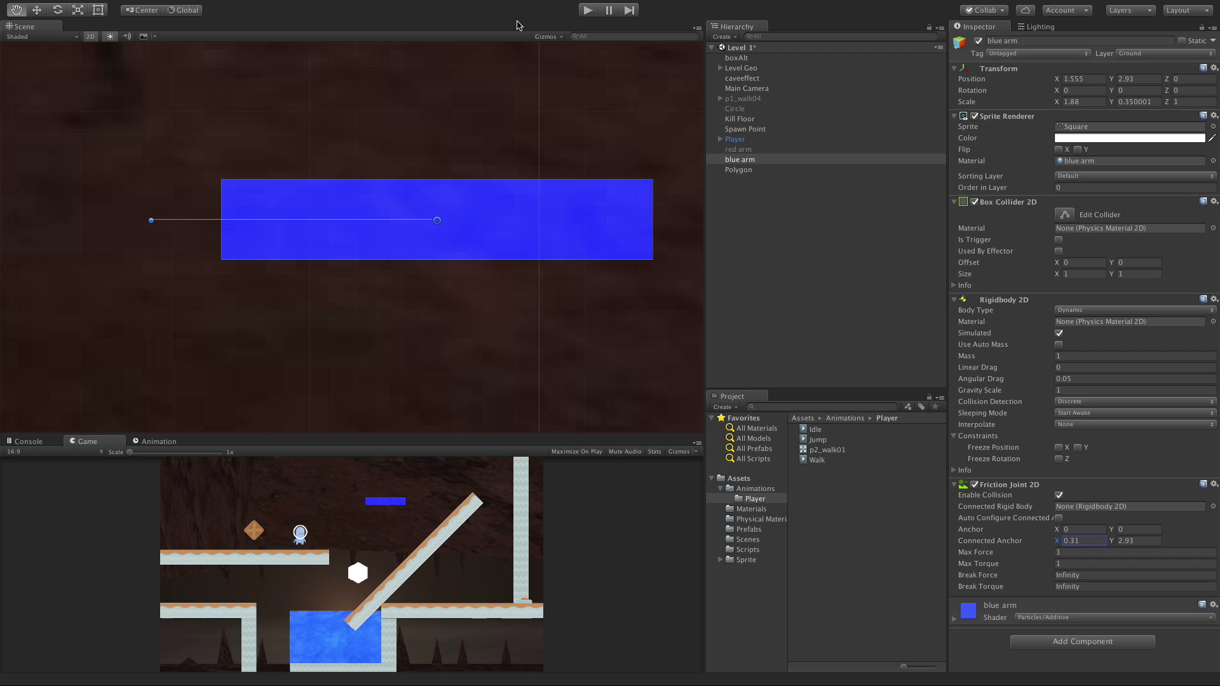
pyautogui.click(584, 11)
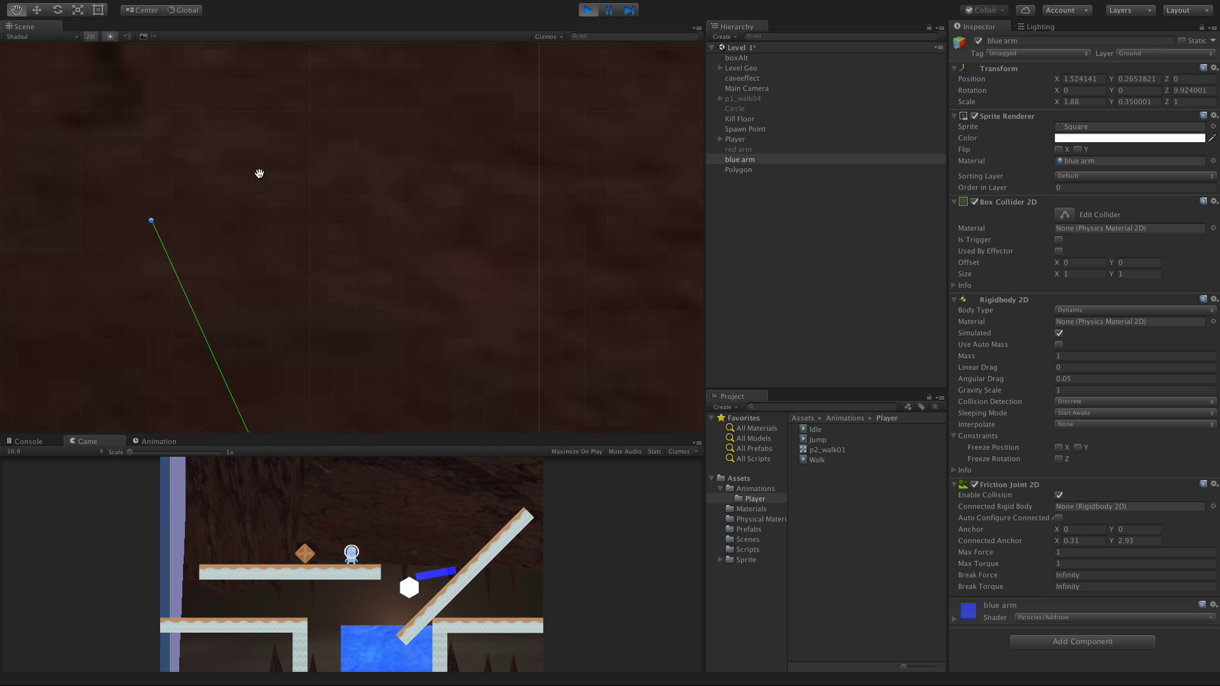
pyautogui.scroll(-6, 356, 220)
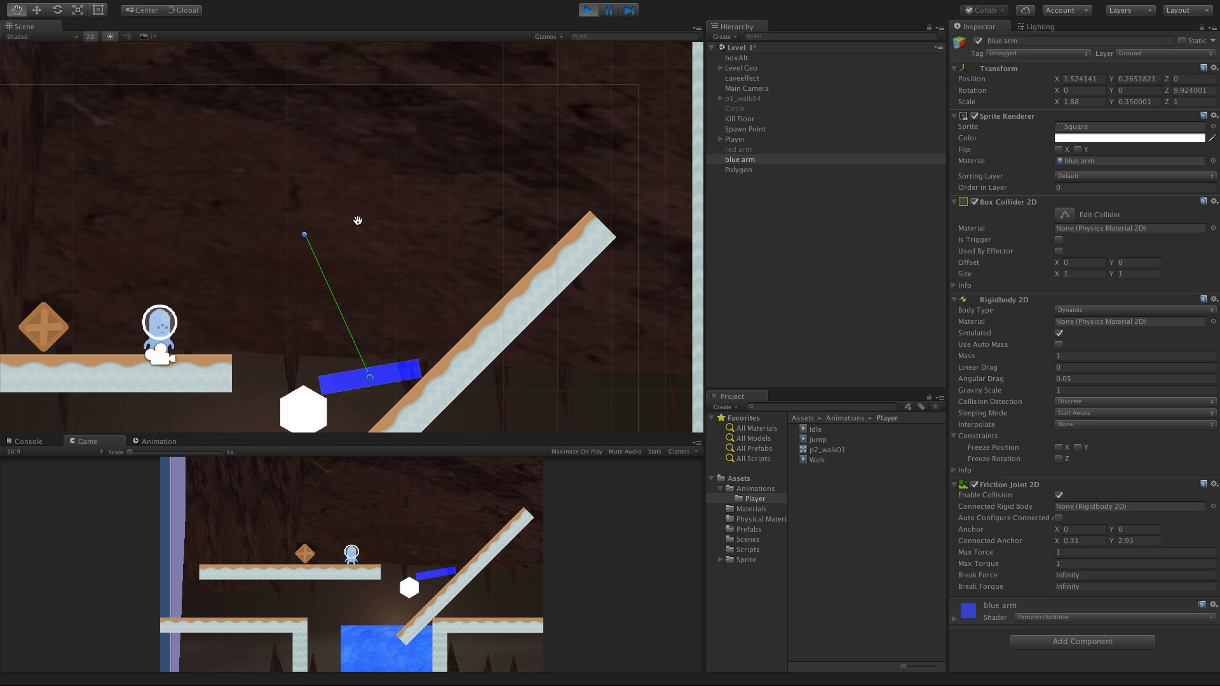
# Stop Play and re-enable Auto Configure Connected Anchor, restoring 1.555, 2.93
pyautogui.click(588, 10)
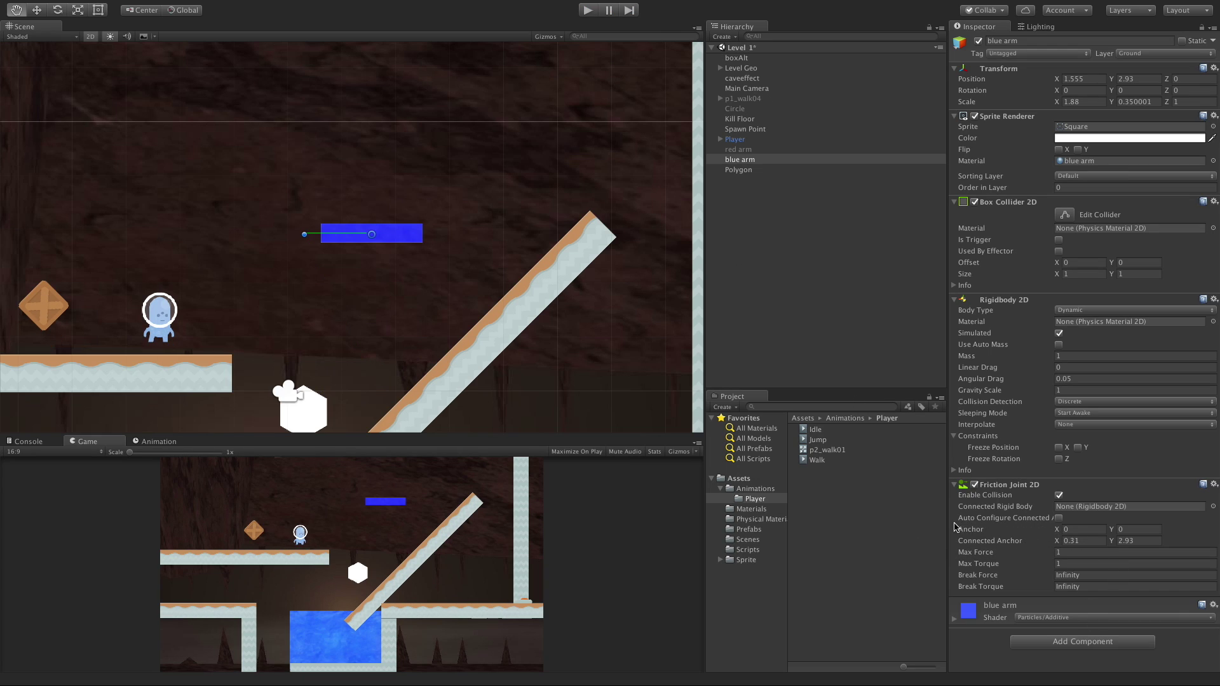
pyautogui.moveTo(949, 530); pyautogui.dragTo(1042, 522)
pyautogui.click(1087, 518)
pyautogui.press('f')
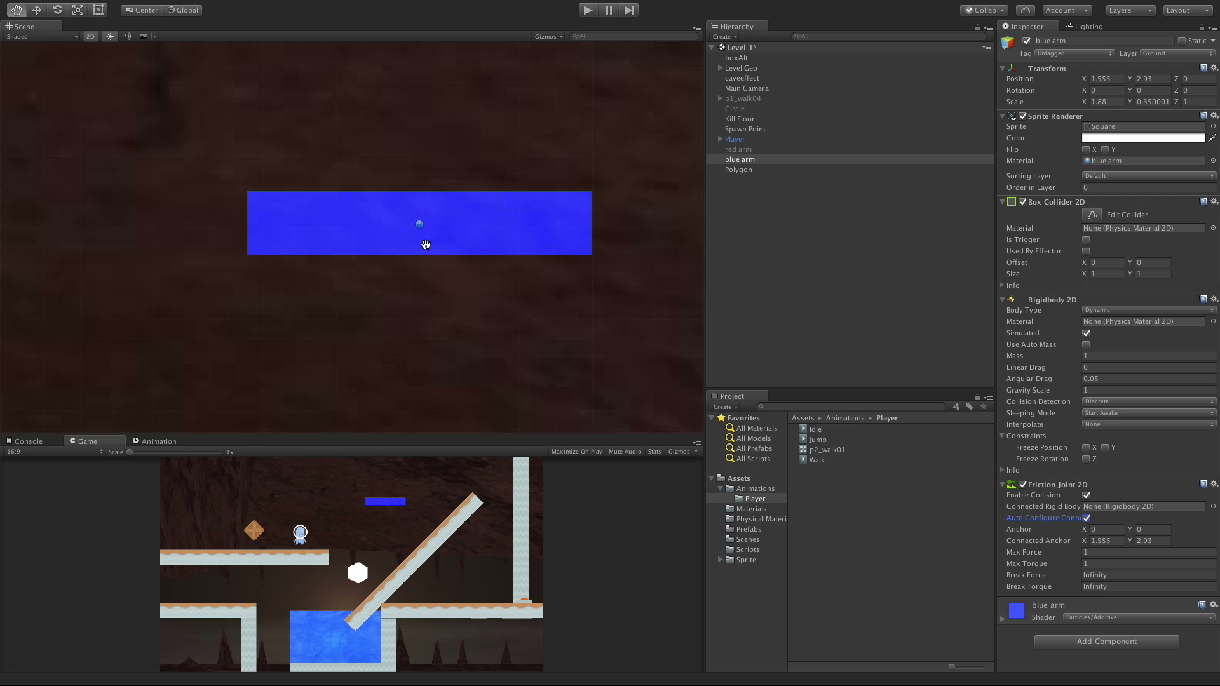
pyautogui.moveTo(419, 227)
pyautogui.mouseDown()
pyautogui.moveTo(355, 226)
pyautogui.moveTo(400, 229)
pyautogui.mouseUp()
# Set the friction joint's Anchor to X 0, Y 0
pyautogui.click(1116, 530)
pyautogui.write('0')
pyautogui.press('Tab')
pyautogui.write('0')
pyautogui.press('Tab')
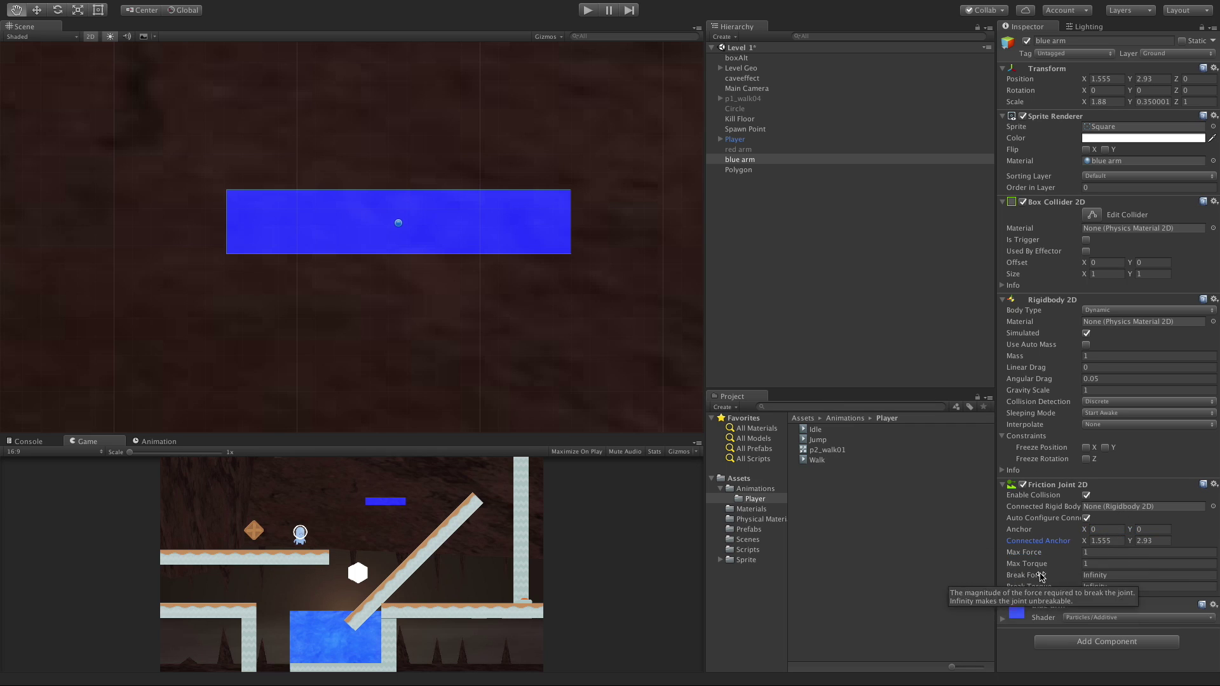
# Set the friction joint's Max Force to 80 and start a play test
pyautogui.click(1106, 563)
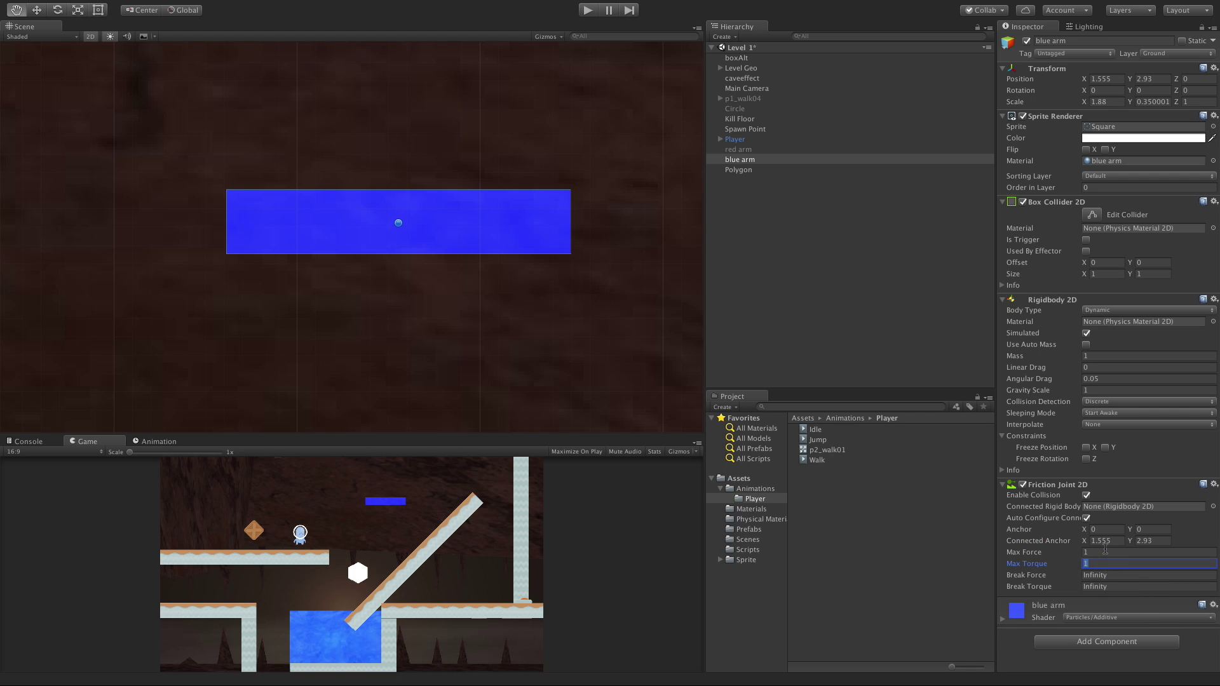
pyautogui.click(1105, 552)
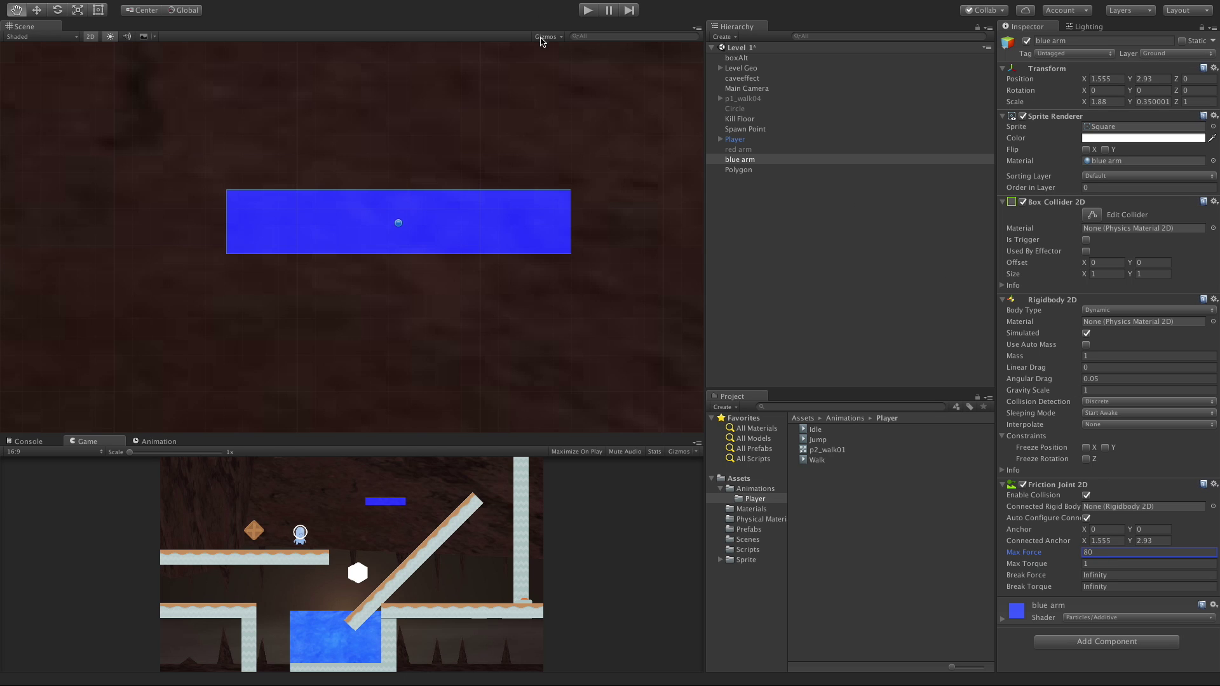
pyautogui.click(585, 10)
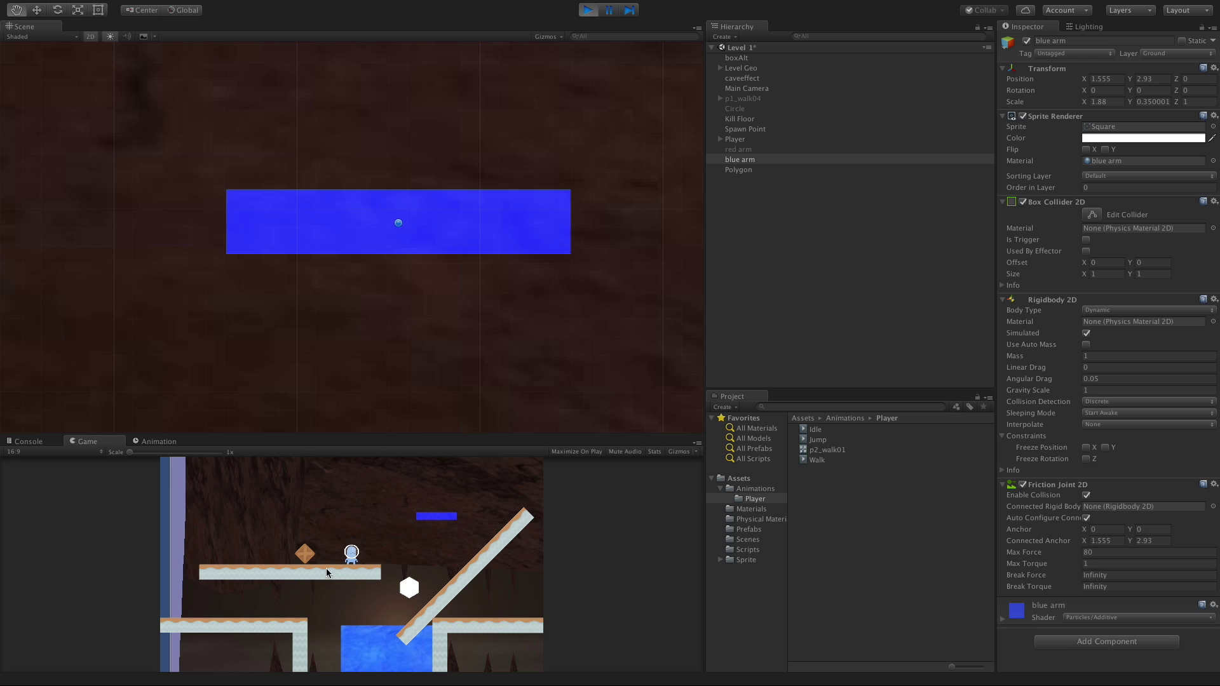
# Walk and jump the player onto the blue arm, then stop the play test
pyautogui.press('Right')
pyautogui.press('space')
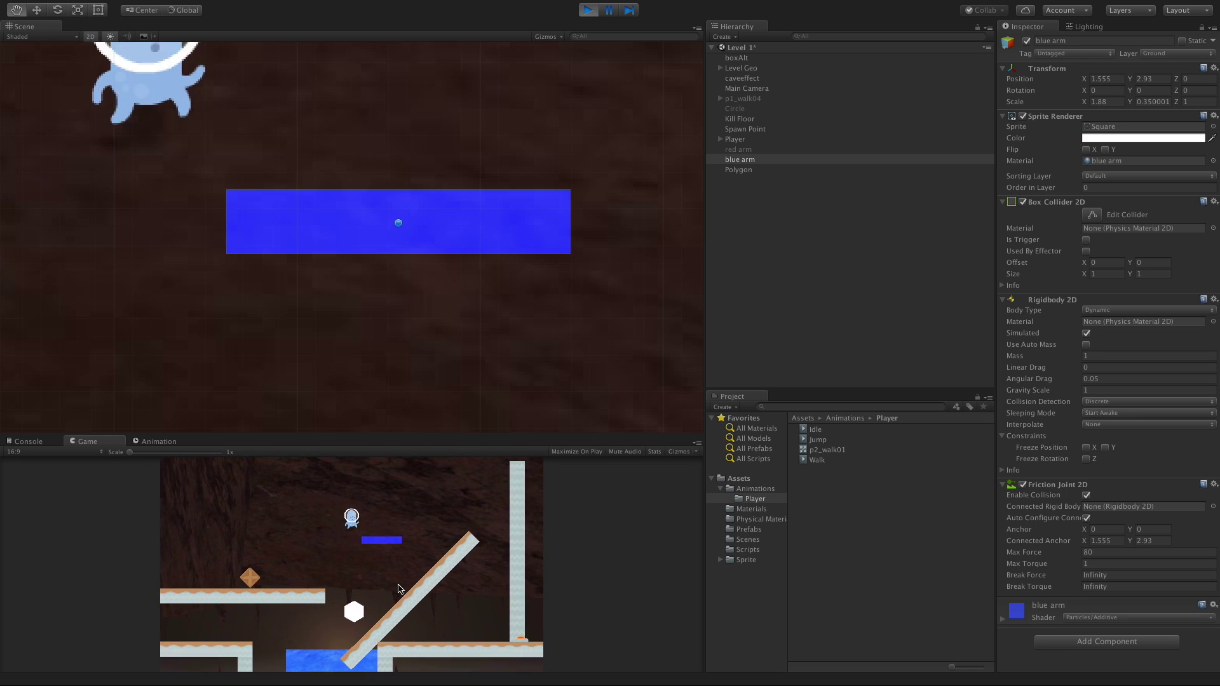
pyautogui.press('Right')
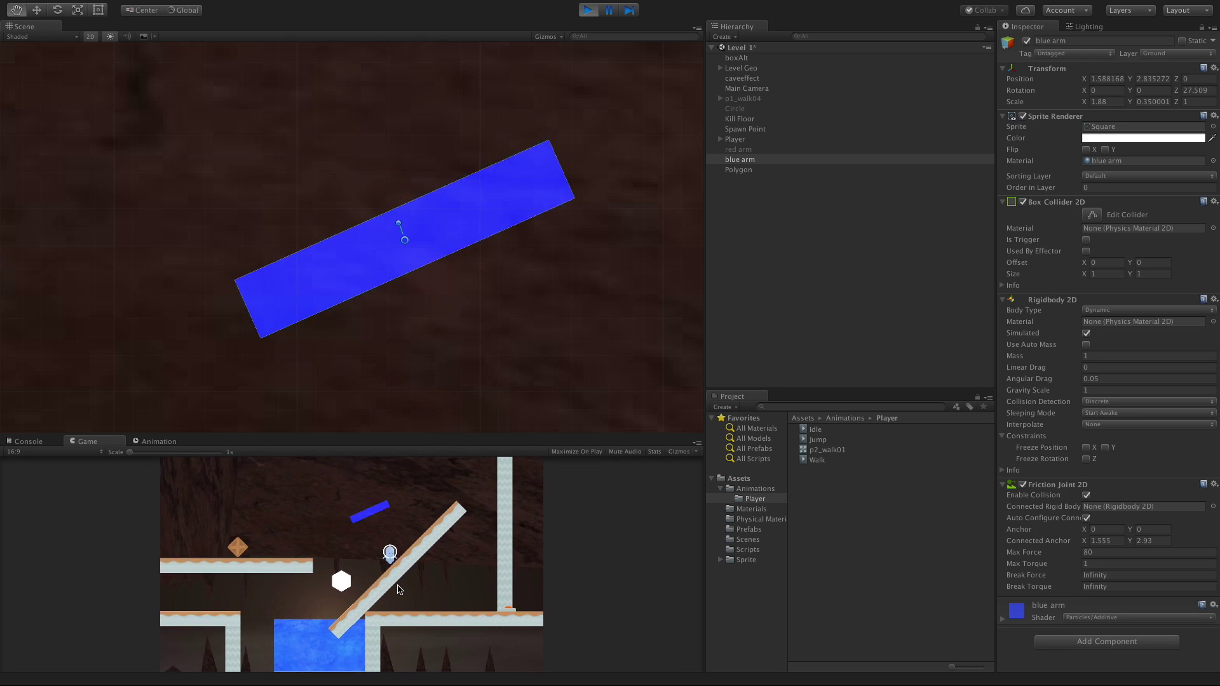
pyautogui.press('Right')
pyautogui.press('space')
pyautogui.press('Left')
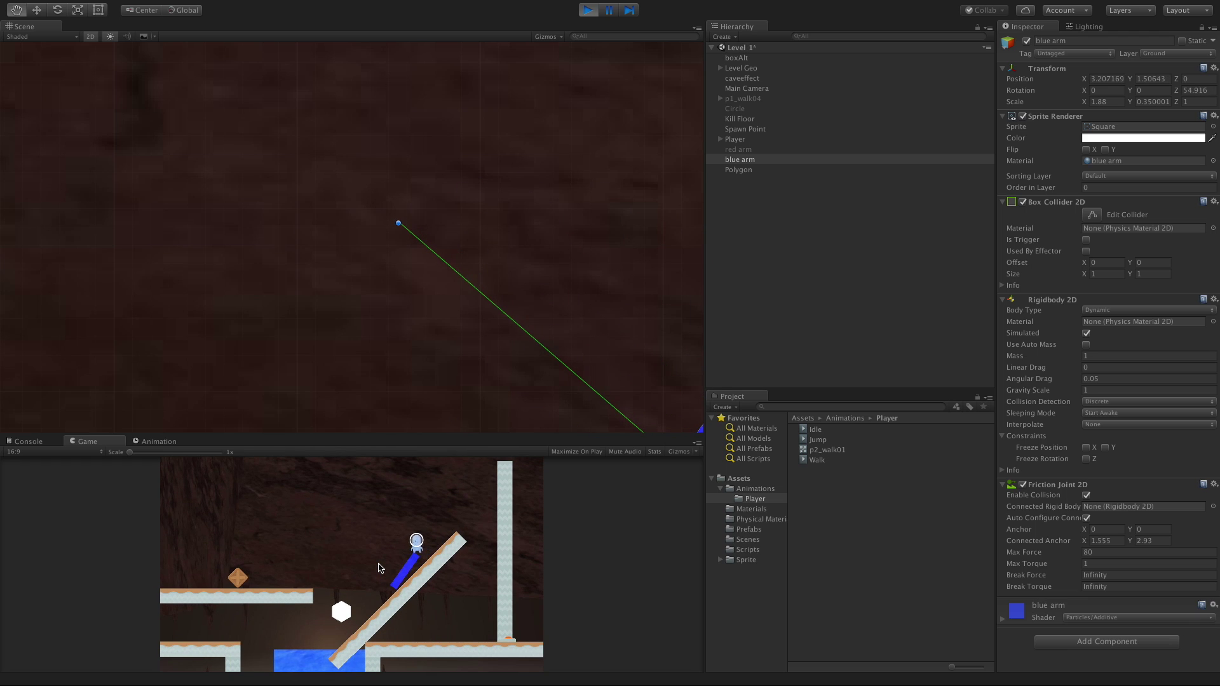
pyautogui.click(587, 10)
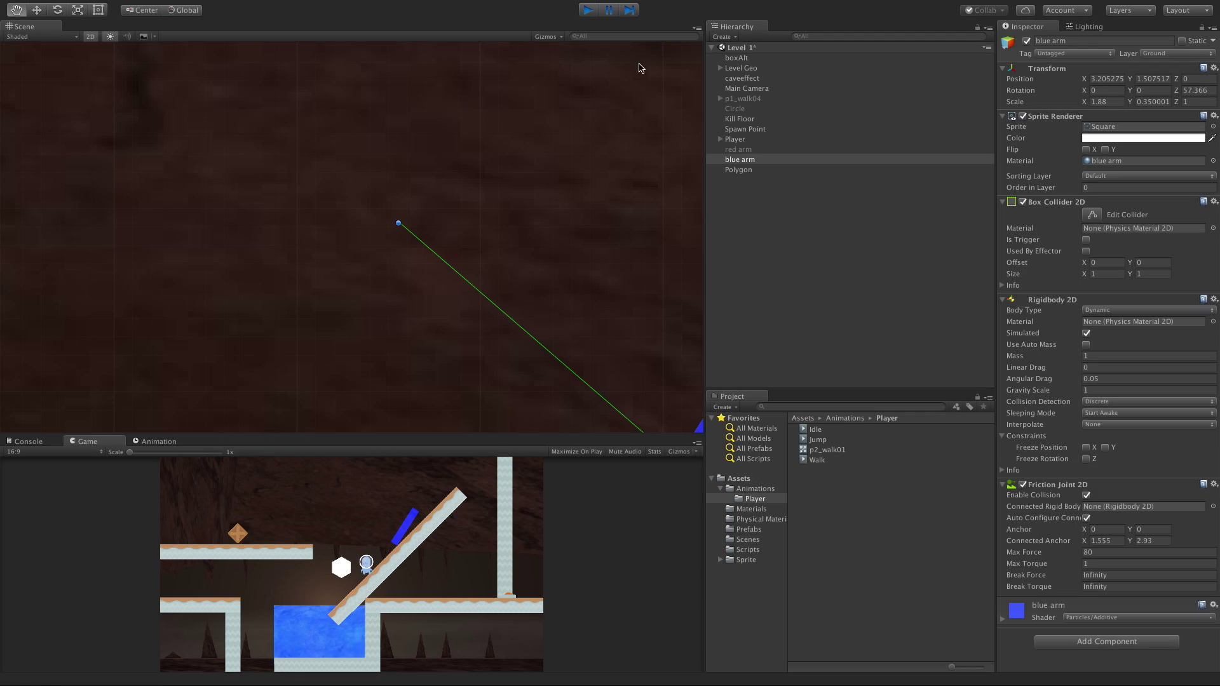
# Set the Friction Joint 2D Max Torque to 100 and start a play test
pyautogui.click(1093, 563)
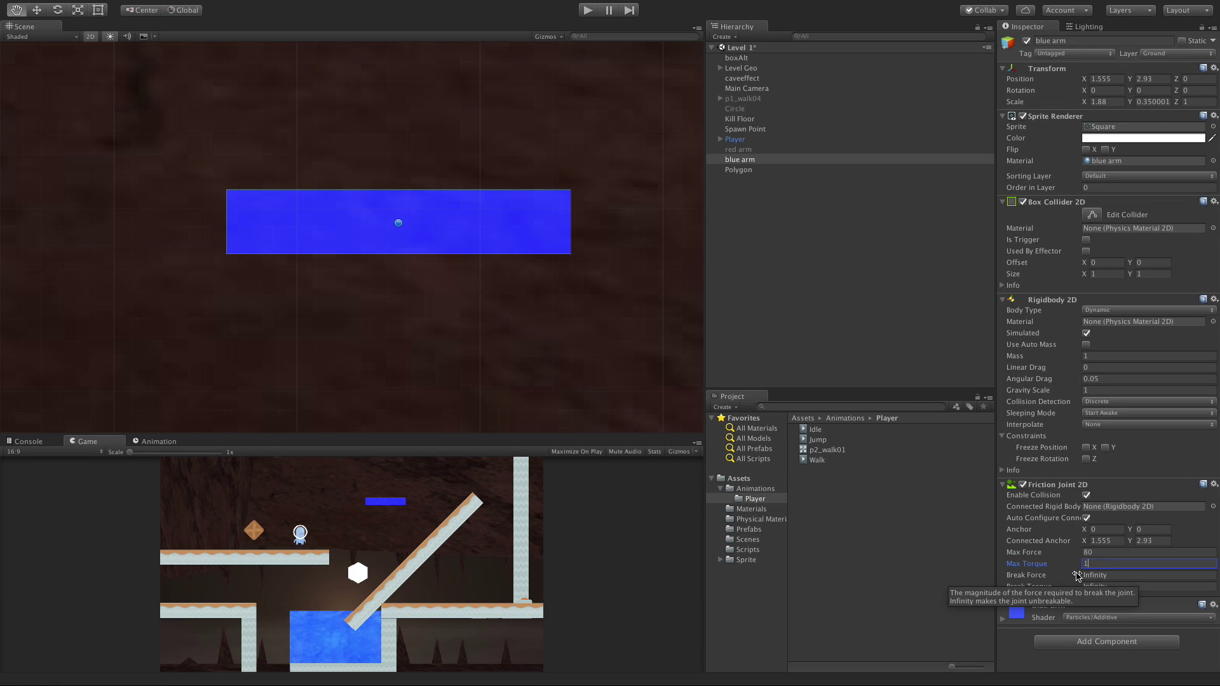
pyautogui.click(587, 11)
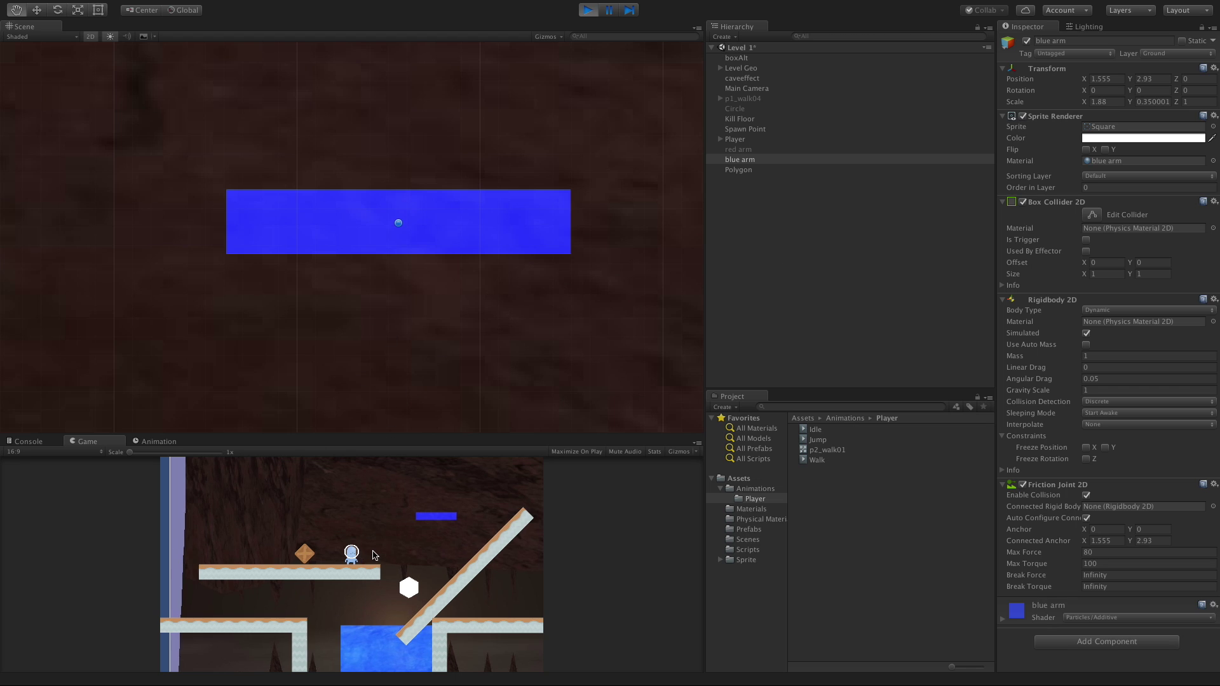
# Walk the player onto the blue arm, move back and forth, and jump on it
pyautogui.press('Right')
pyautogui.press('space')
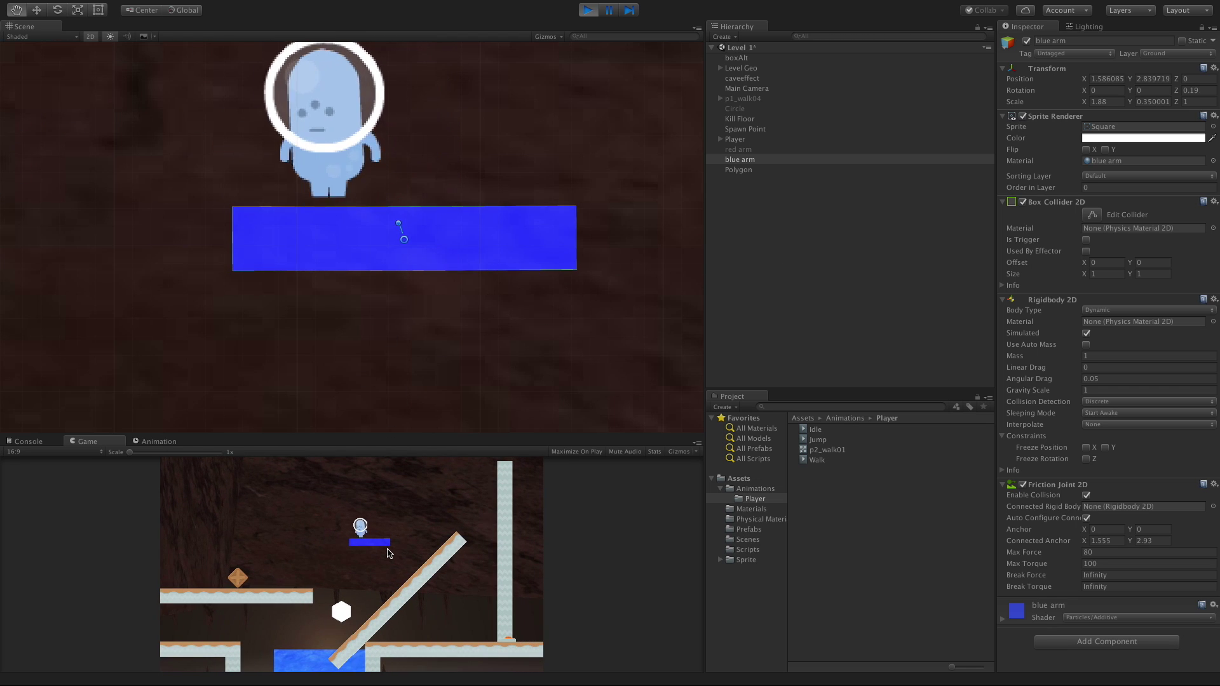
pyautogui.press('Left')
pyautogui.press('Right')
pyautogui.press('Left')
pyautogui.press('space')
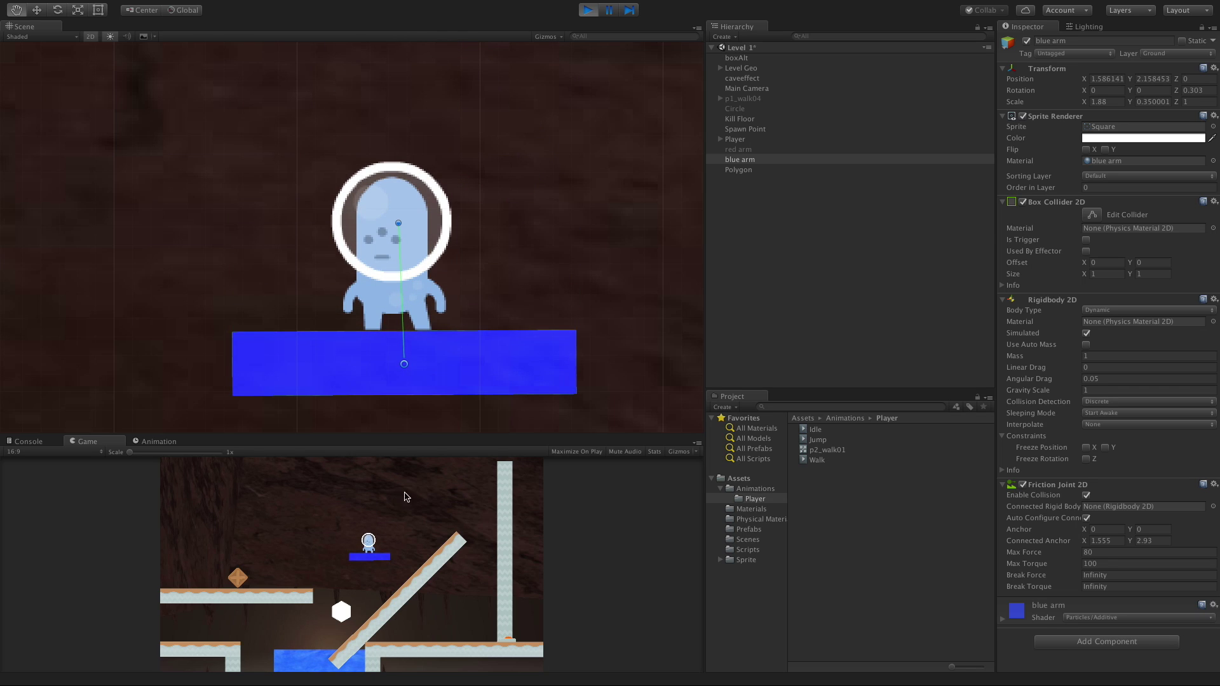
pyautogui.press('Right')
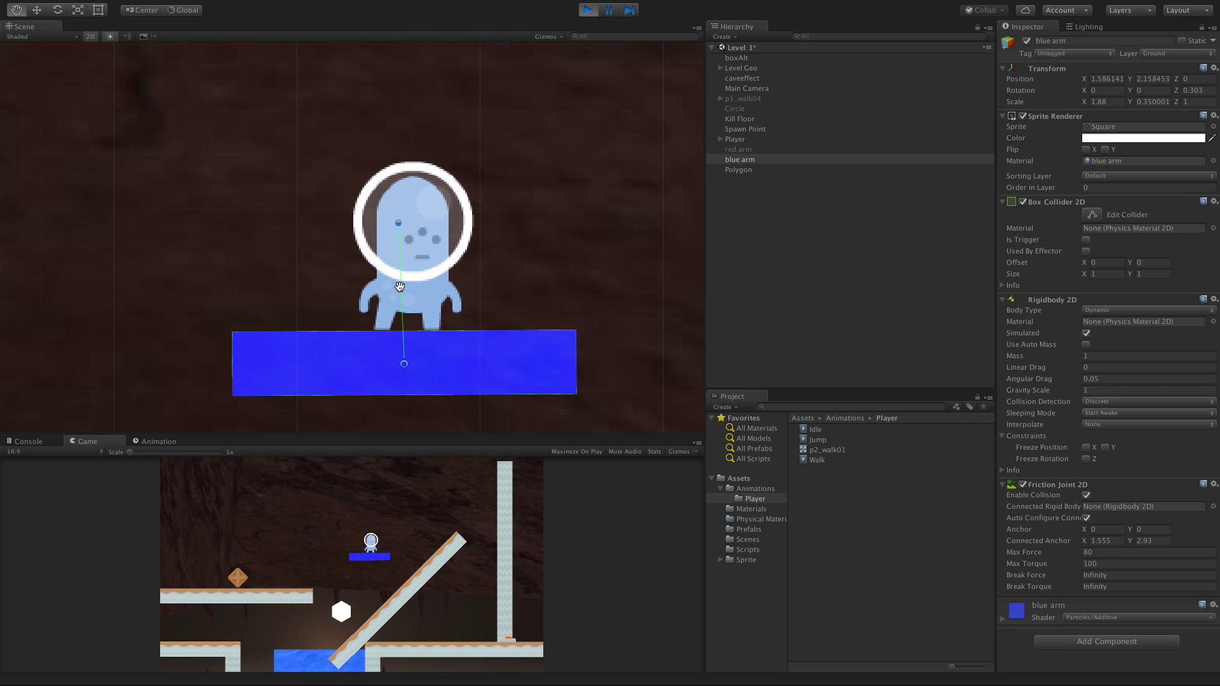
pyautogui.press('space')
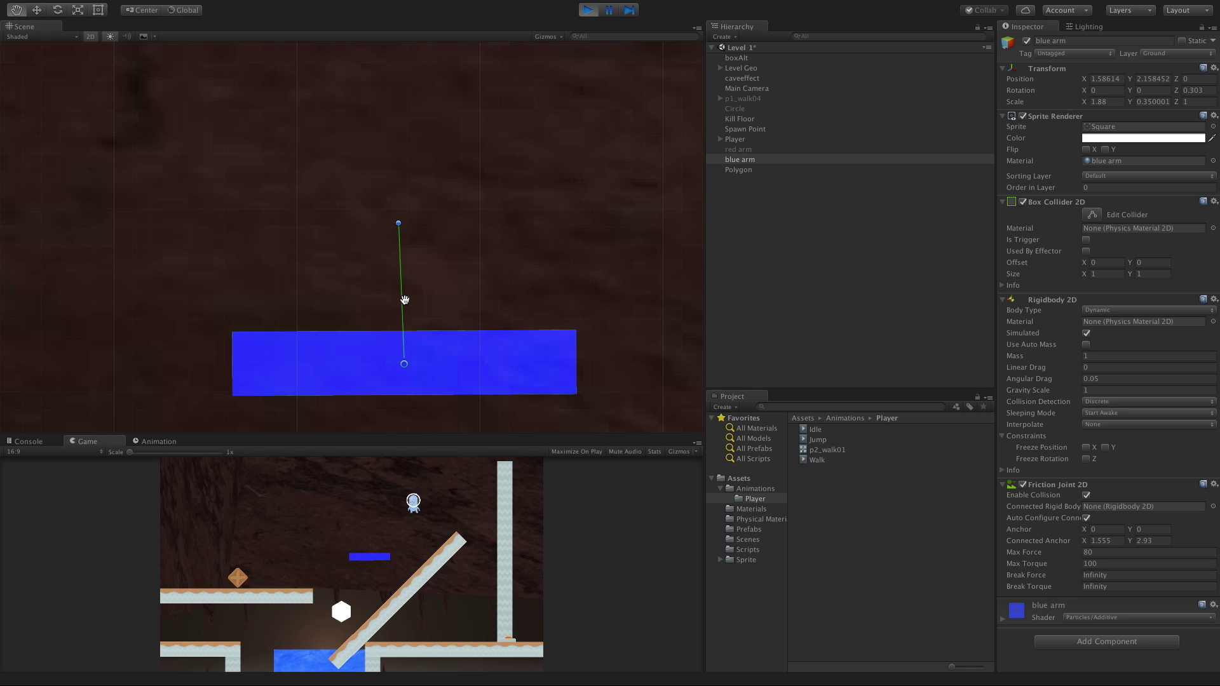
# Move the player right up the slope and jump back along the arm
pyautogui.press('Right')
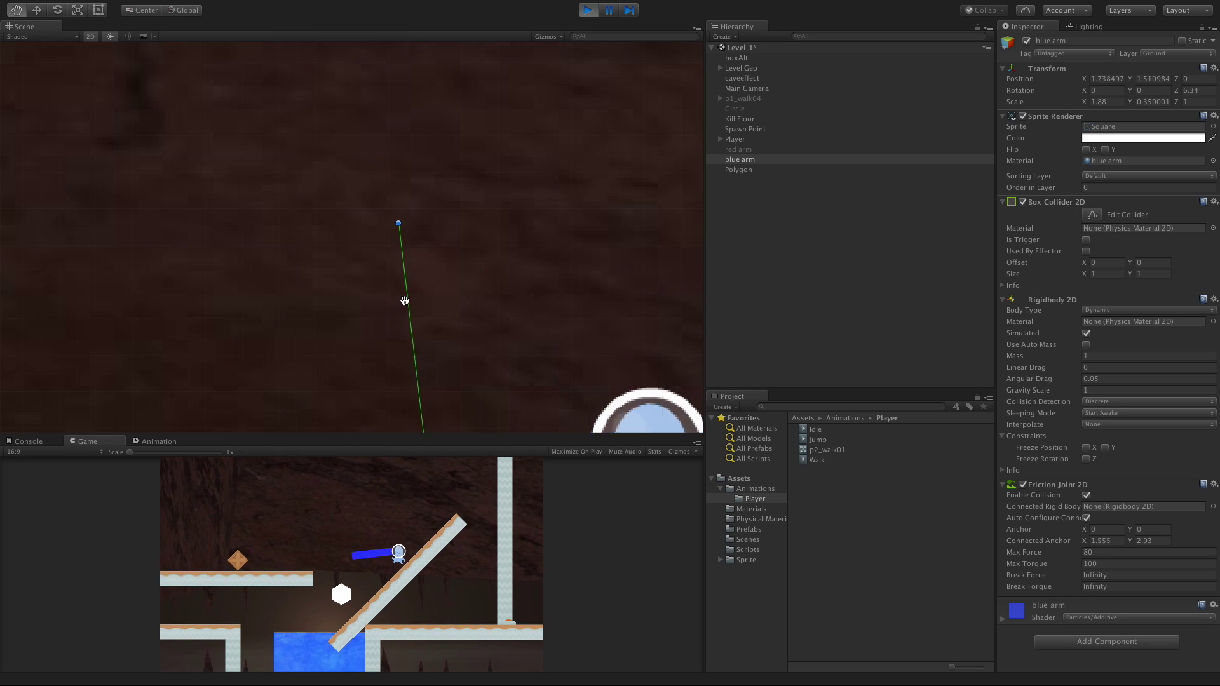
pyautogui.press('Right')
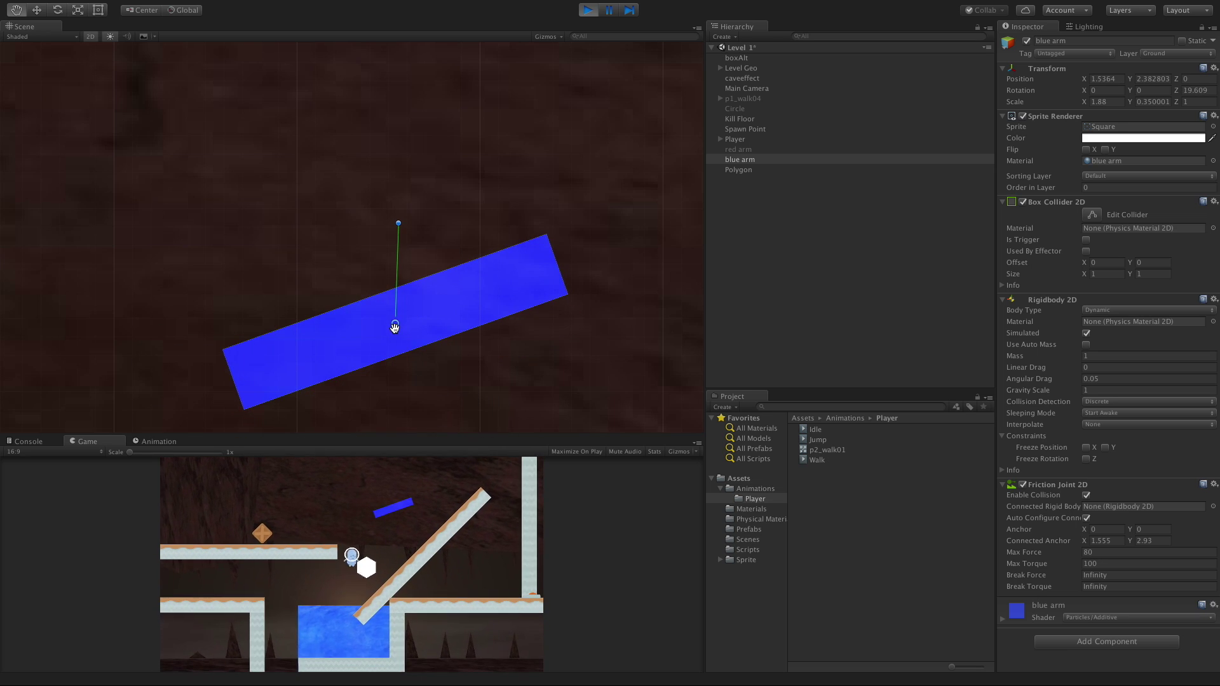
pyautogui.press('space')
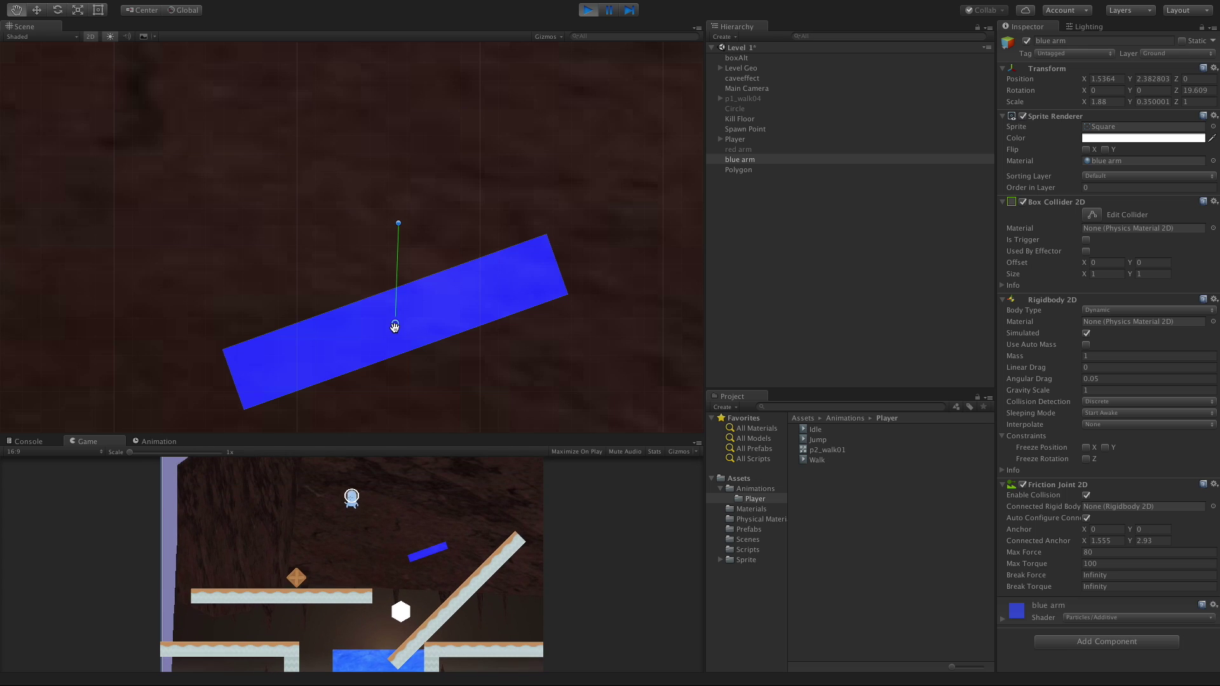
pyautogui.press('Right')
pyautogui.press('Right')
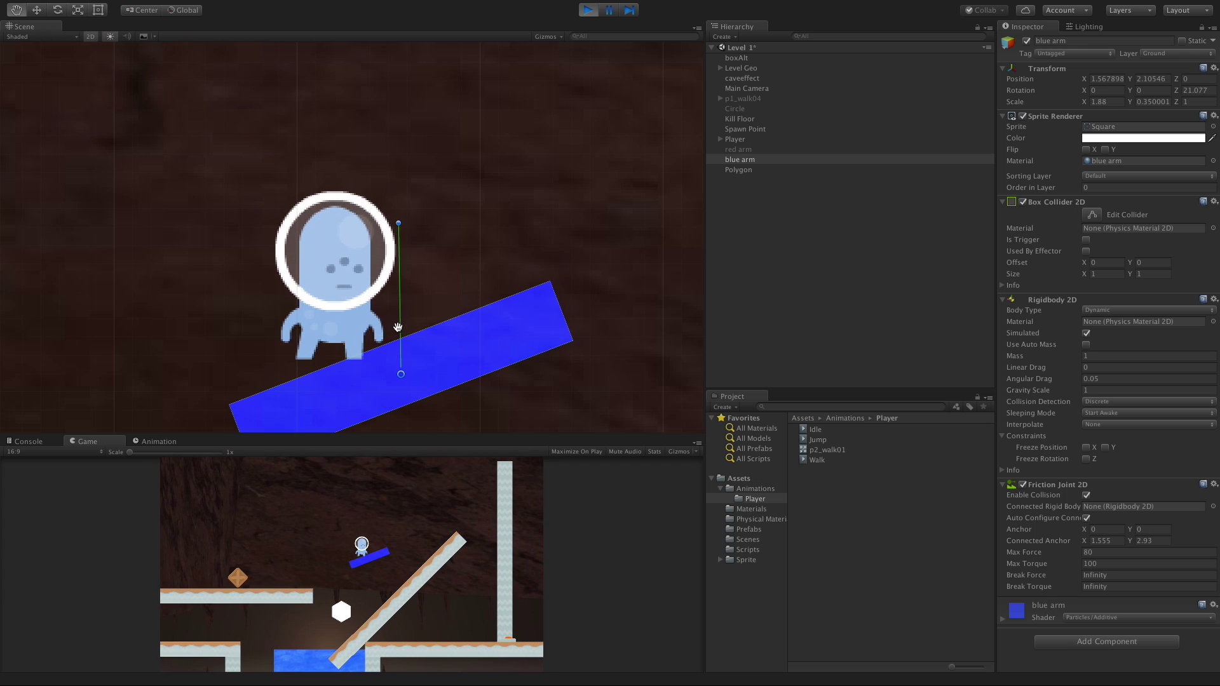
pyautogui.press('space')
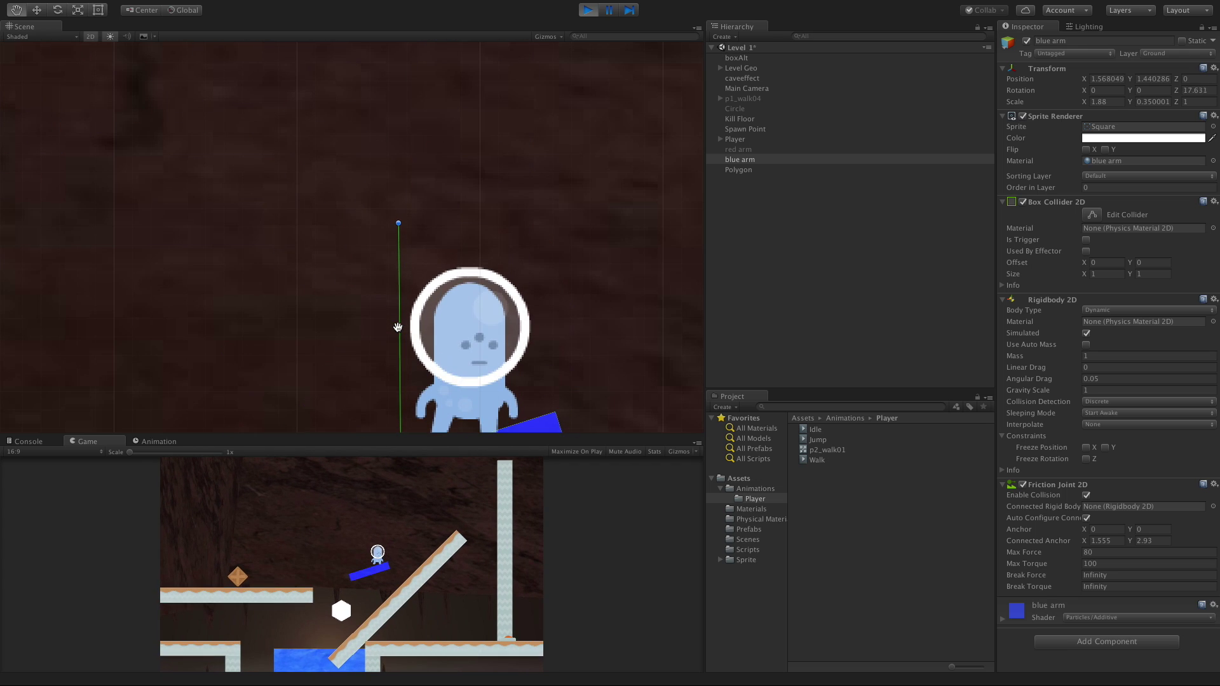
pyautogui.press('Right')
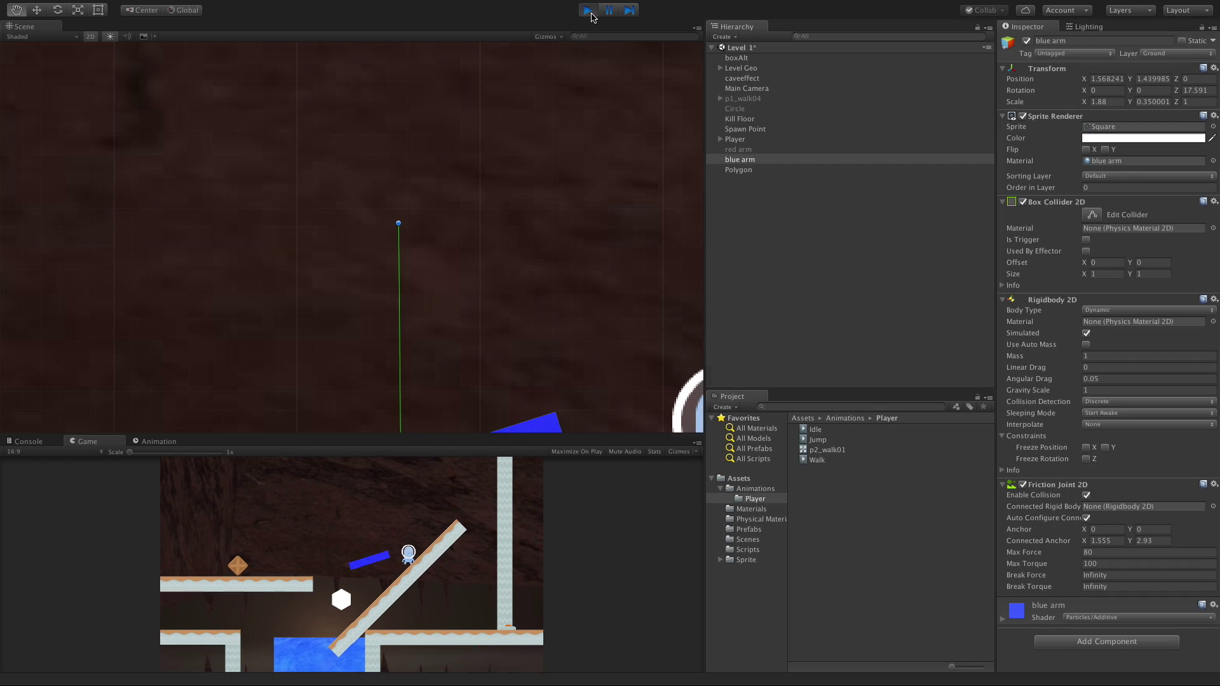
# Stop Play mode so the blue arm resets level at rotation 0
pyautogui.click(588, 11)
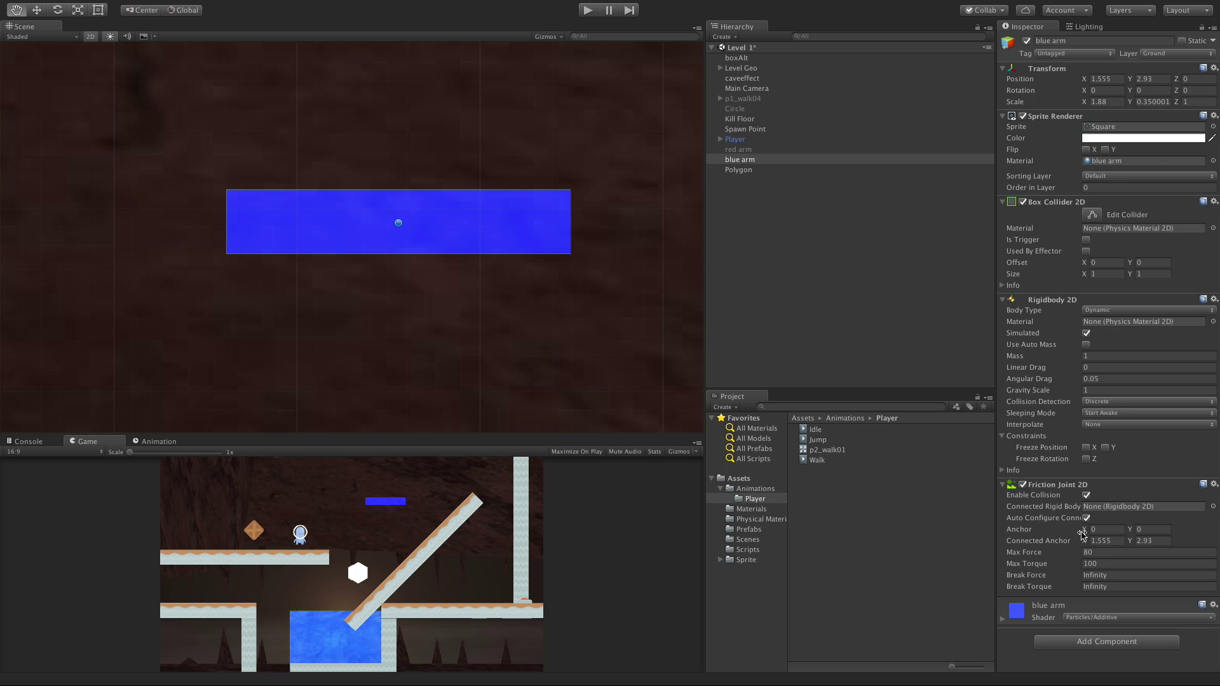
# Set Break Force to 50, play-test until the joint breaks, then stop
pyautogui.click(1110, 576)
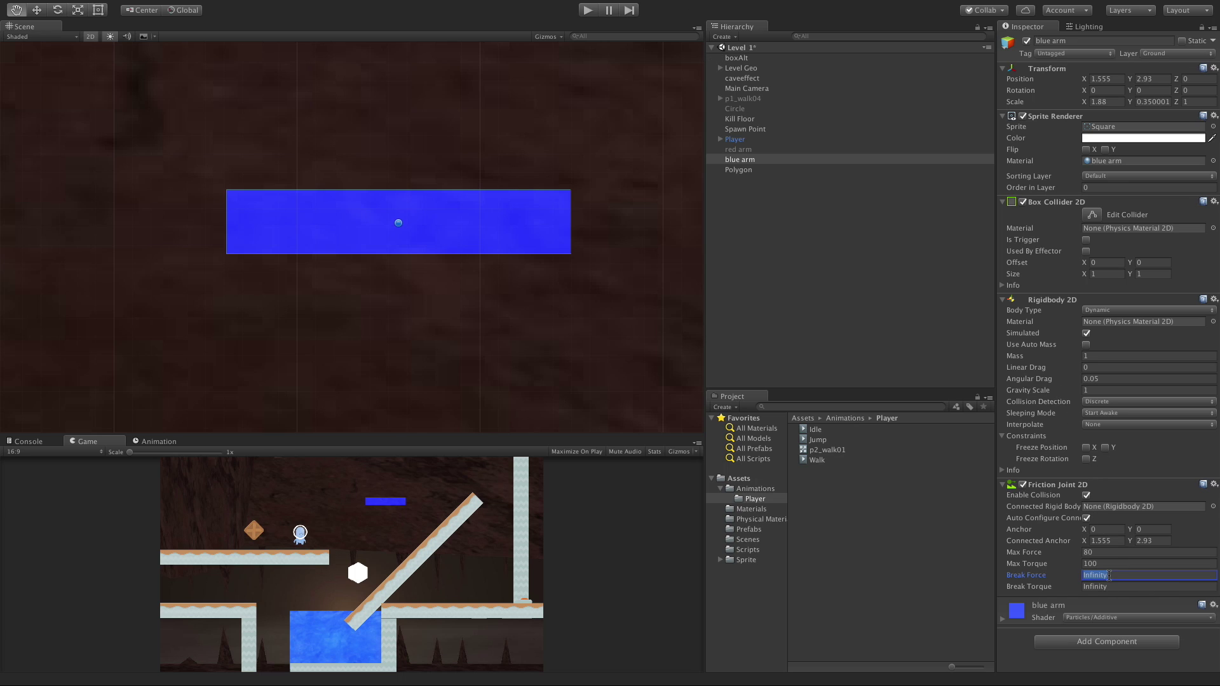
pyautogui.write('50')
pyautogui.click(587, 10)
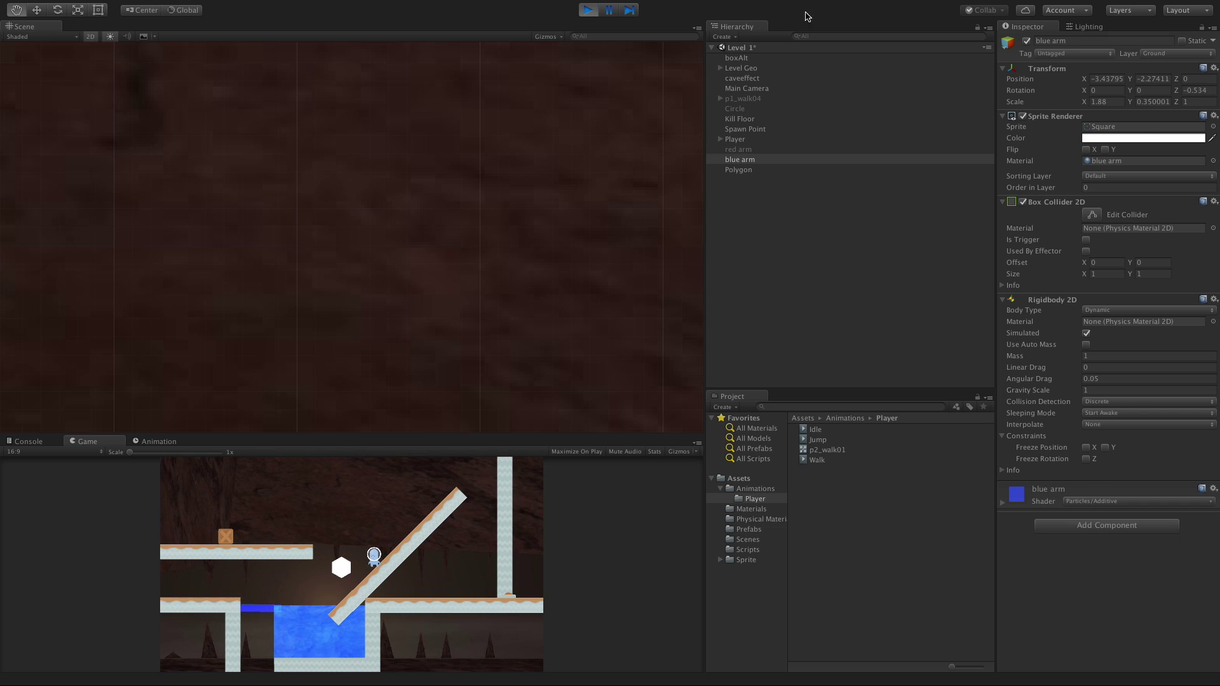
pyautogui.click(588, 9)
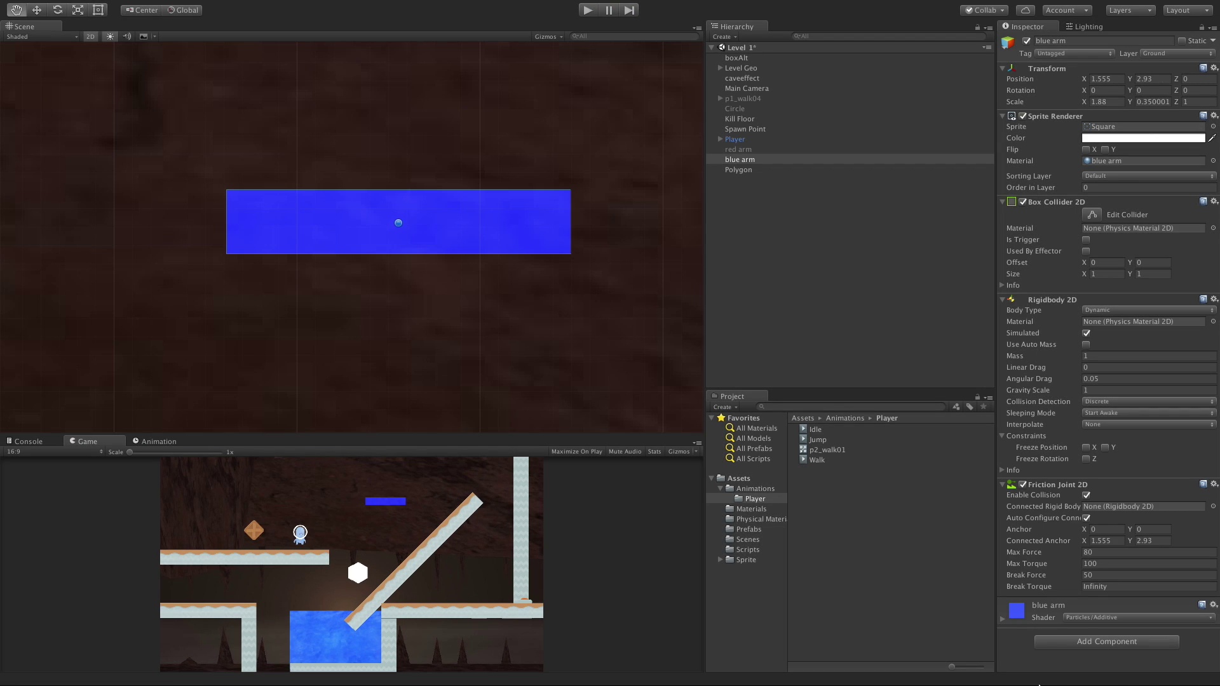
# Reset the blue arm joint's Break Force from 50 to Infinity
pyautogui.click(1105, 574)
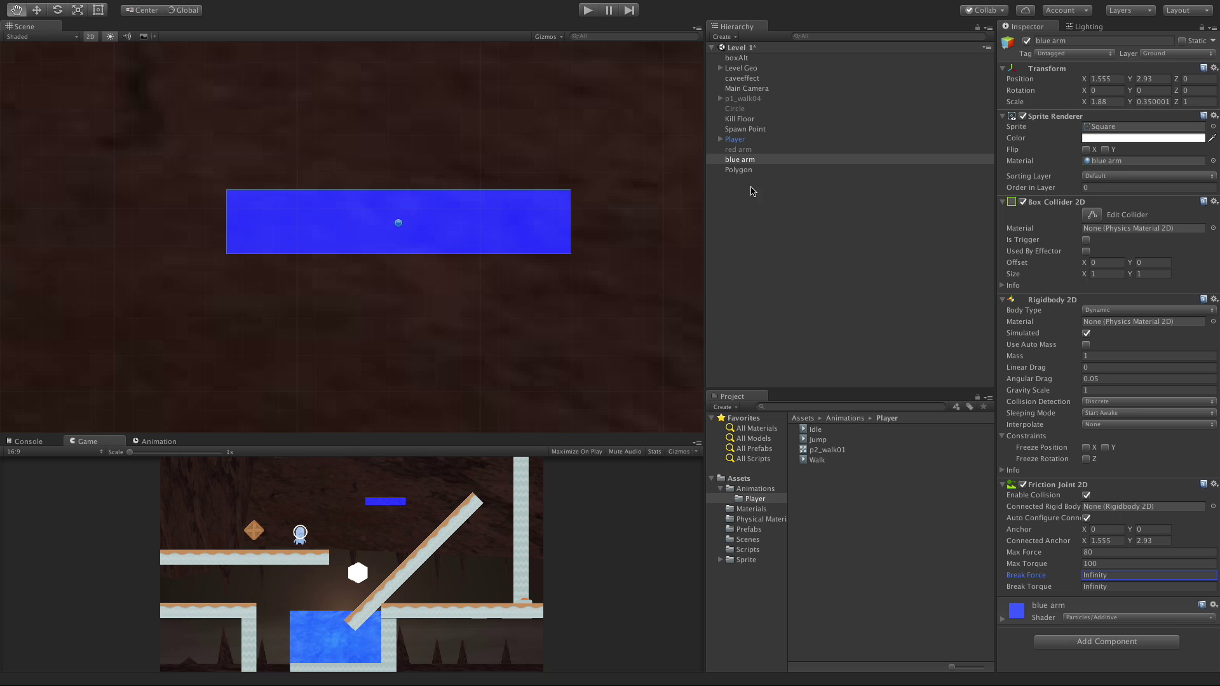
# Connect the joint to Polygon with collision disabled, test a jump in play mode, then set Max Force to 30
pyautogui.moveTo(751, 169); pyautogui.dragTo(1116, 505)
pyautogui.click(1086, 496)
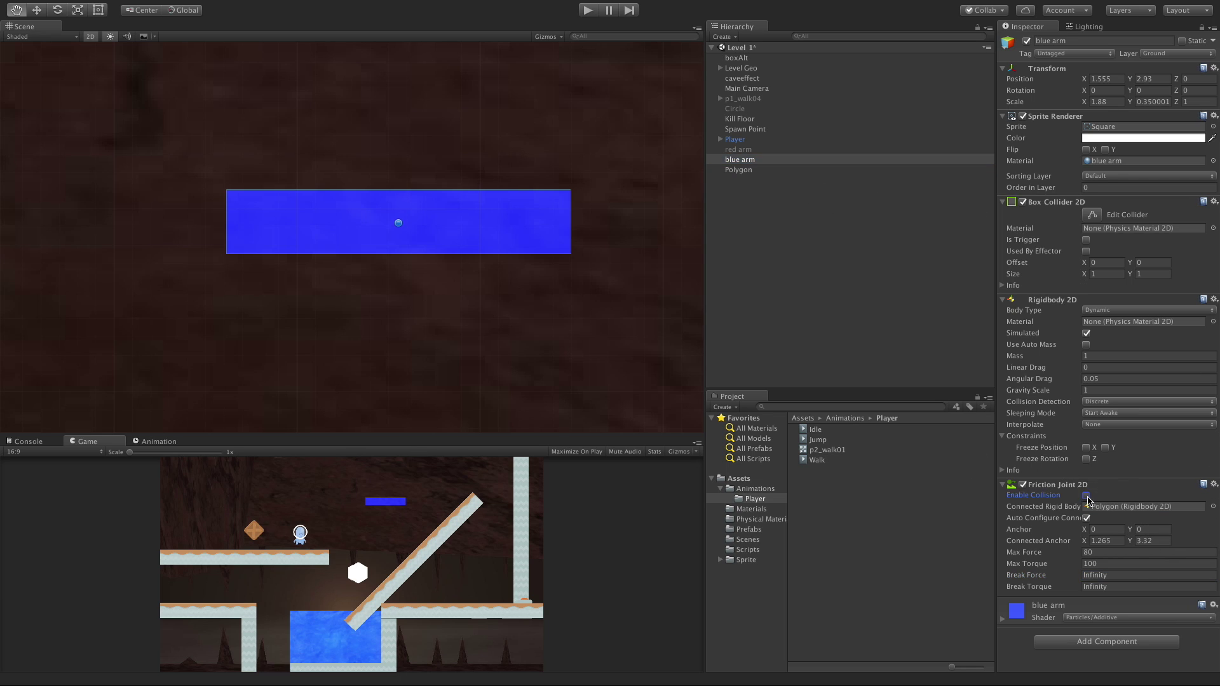
pyautogui.click(586, 10)
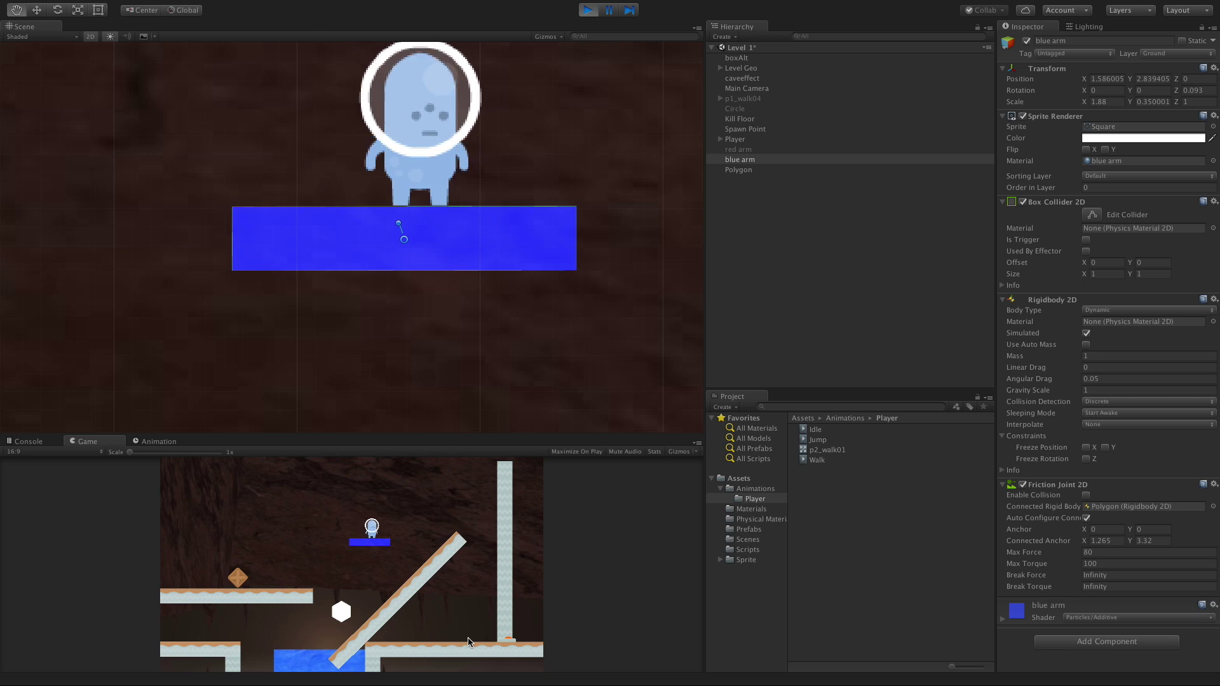
pyautogui.press('space')
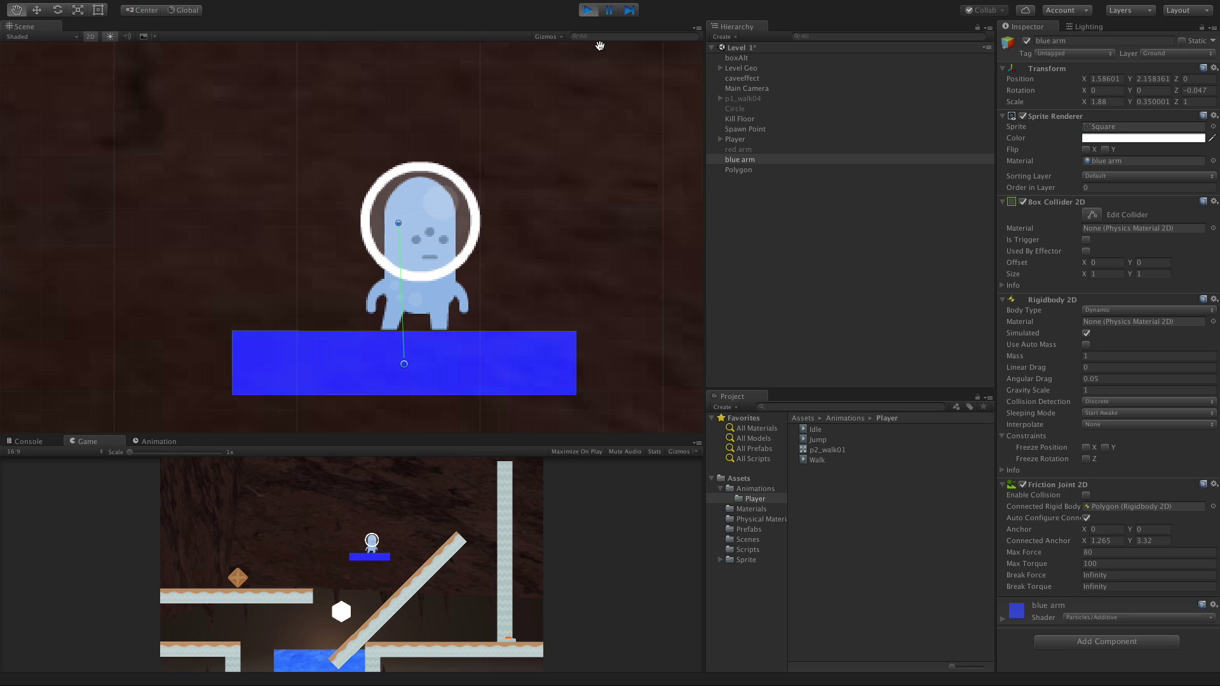
pyautogui.click(587, 10)
pyautogui.click(1102, 552)
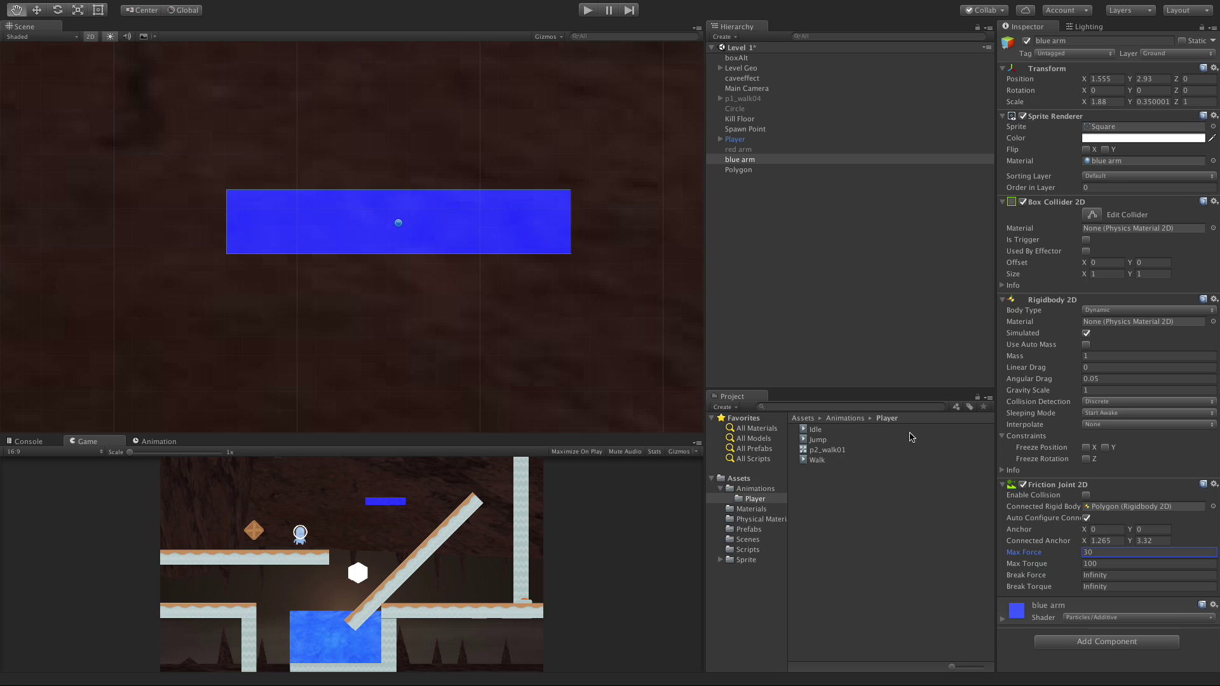
# Set the friction joint's Max Torque to 200 and play-test the blue arm
pyautogui.click(1098, 564)
pyautogui.write('2')
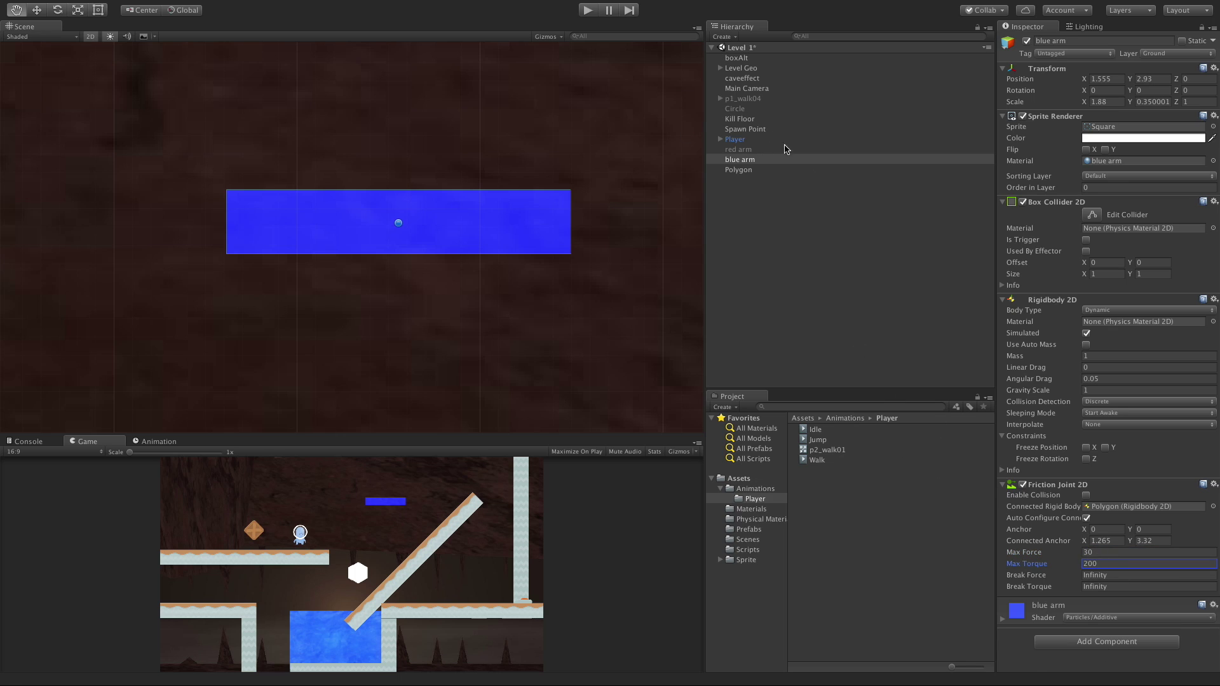
pyautogui.click(587, 10)
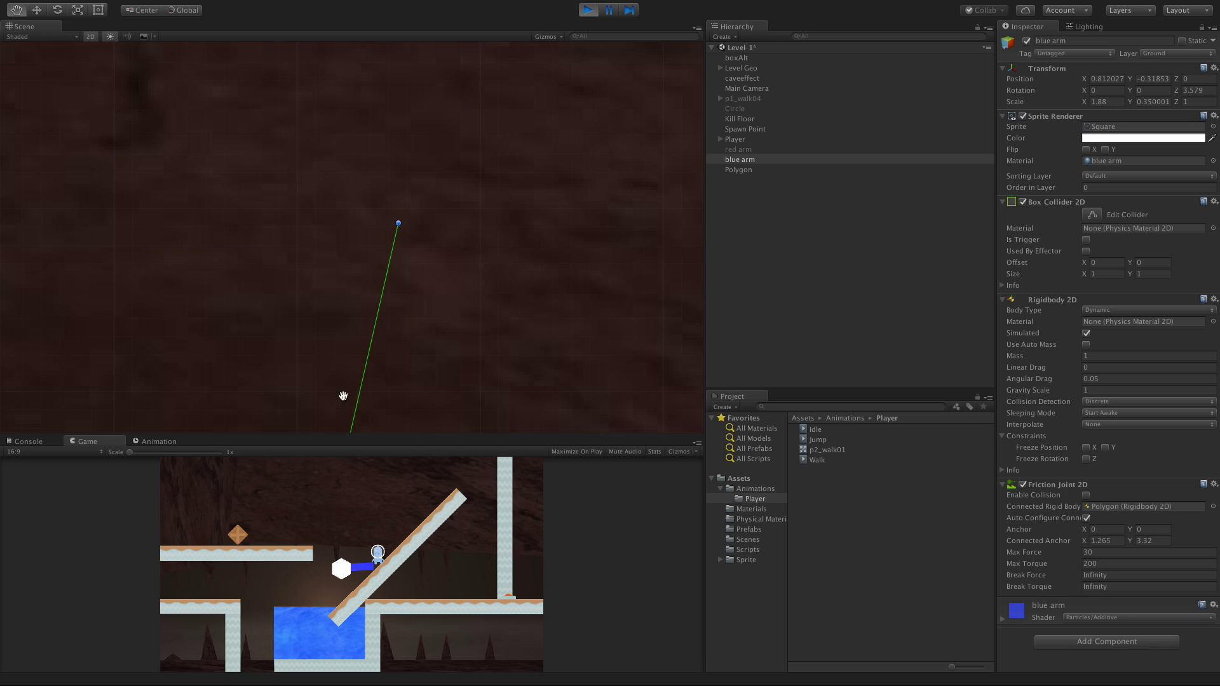
# Stop play, re-enable collision on the friction joint, and start a new play test
pyautogui.hotkey('ctrl', 'p')
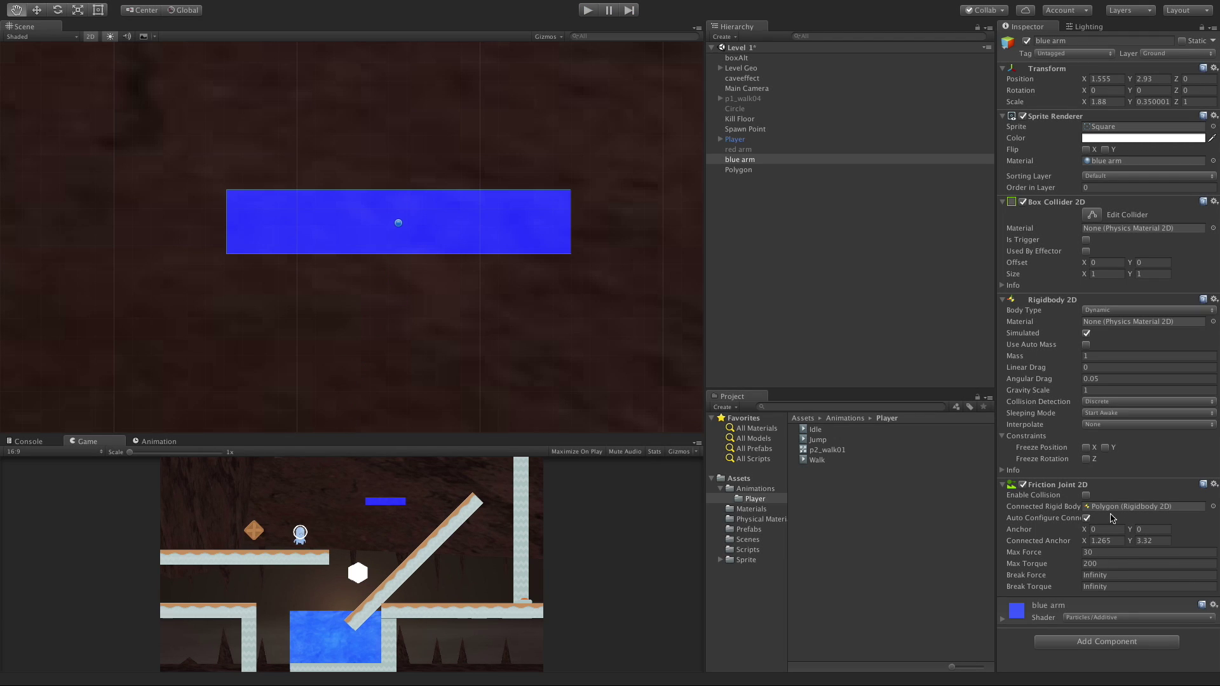
pyautogui.click(1085, 495)
pyautogui.click(589, 10)
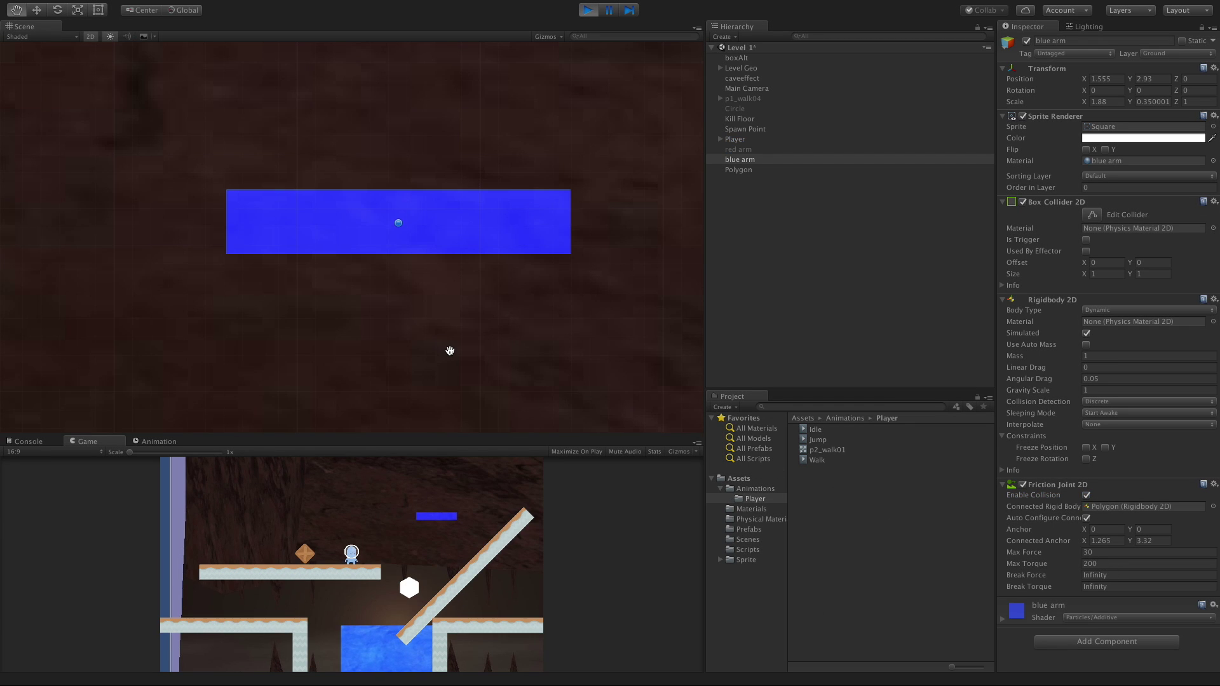
# Jump the player onto and off the blue arm resting on the Polygon
pyautogui.press('space')
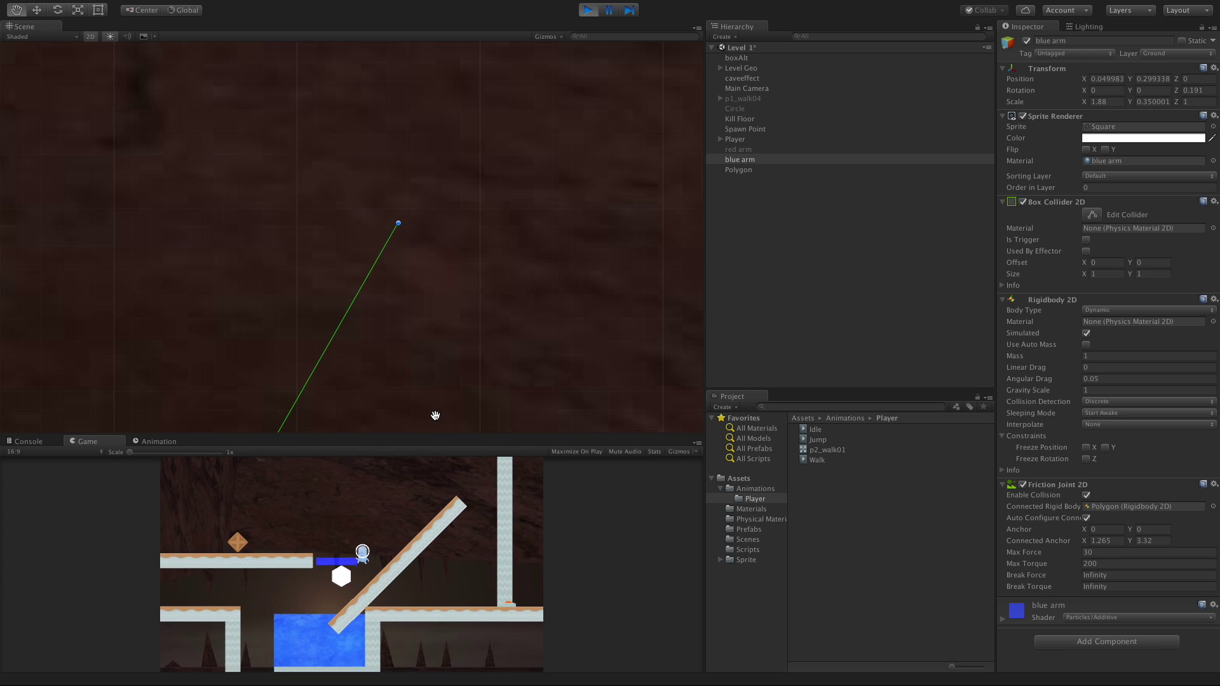
pyautogui.press('space')
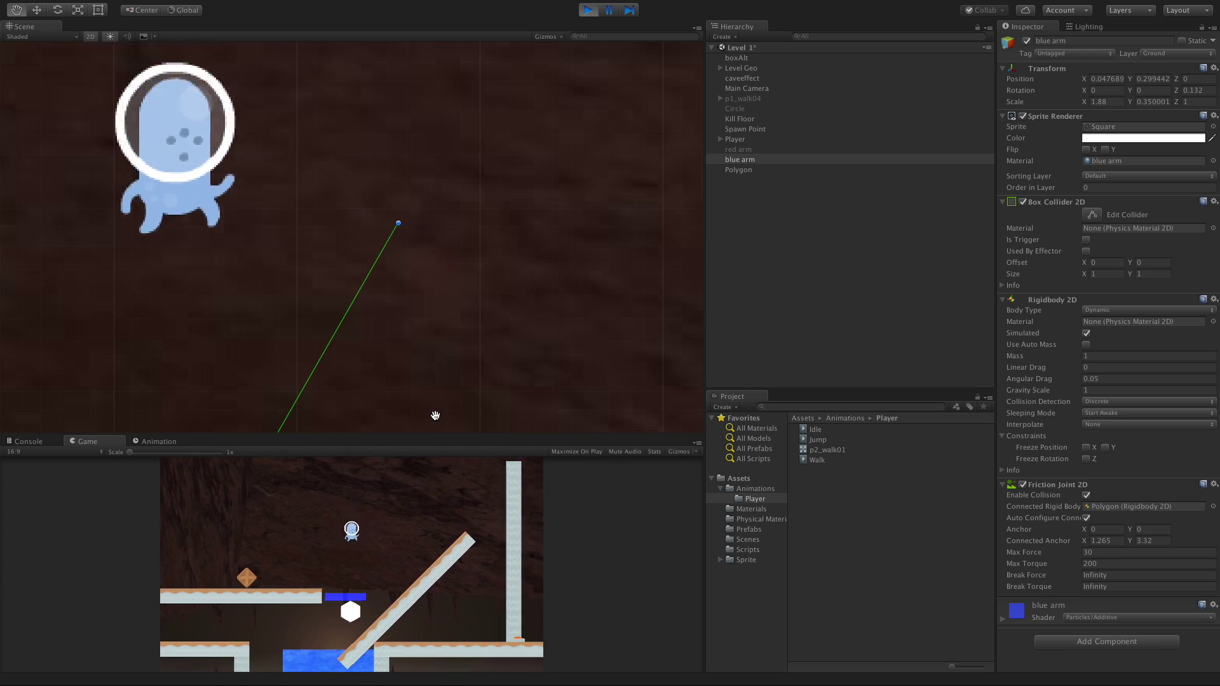
pyautogui.press('space')
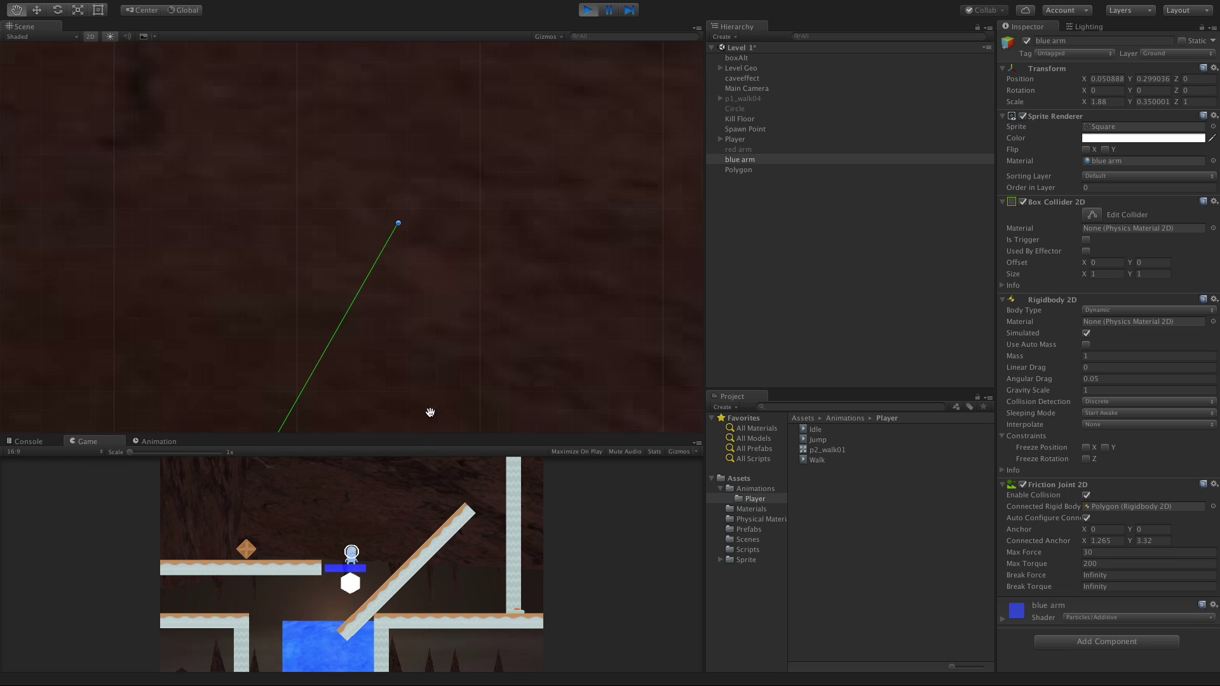
pyautogui.click(589, 10)
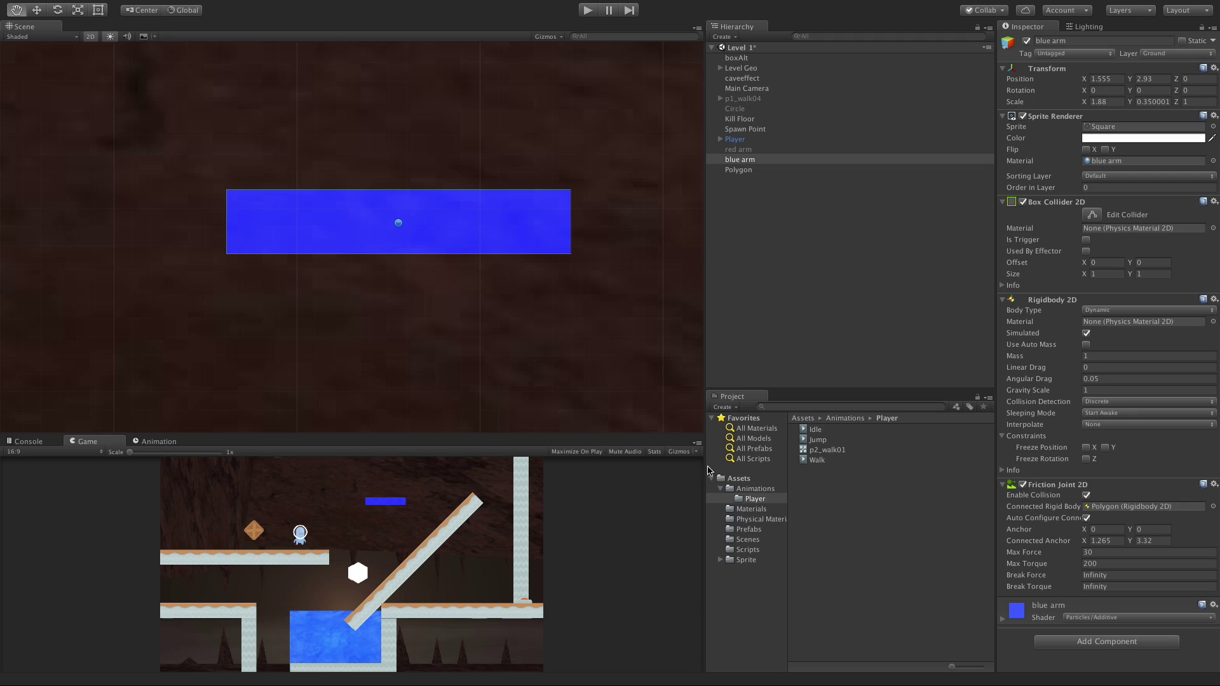